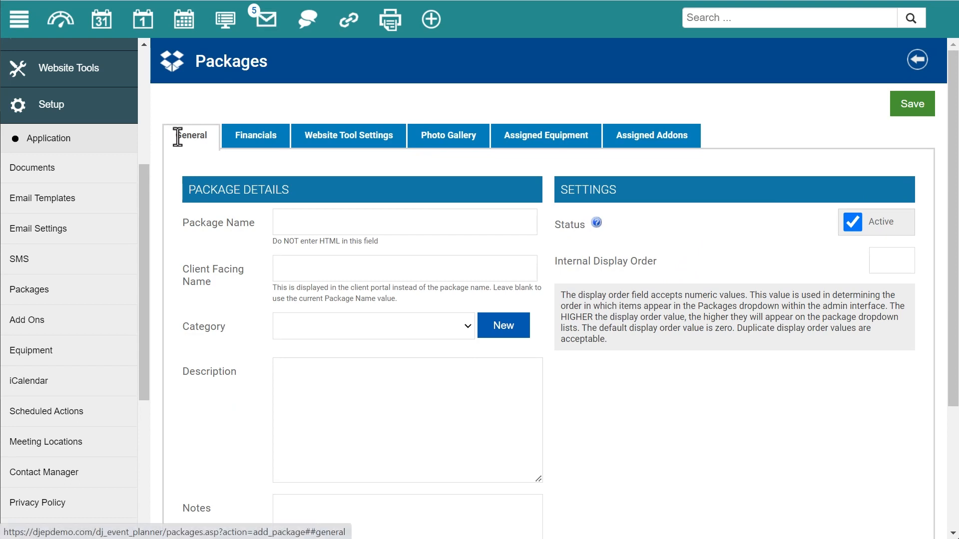
- Go through the package name and client-facing name fields, and switch the Category field to entering a new category
click(178, 136)
click(312, 149)
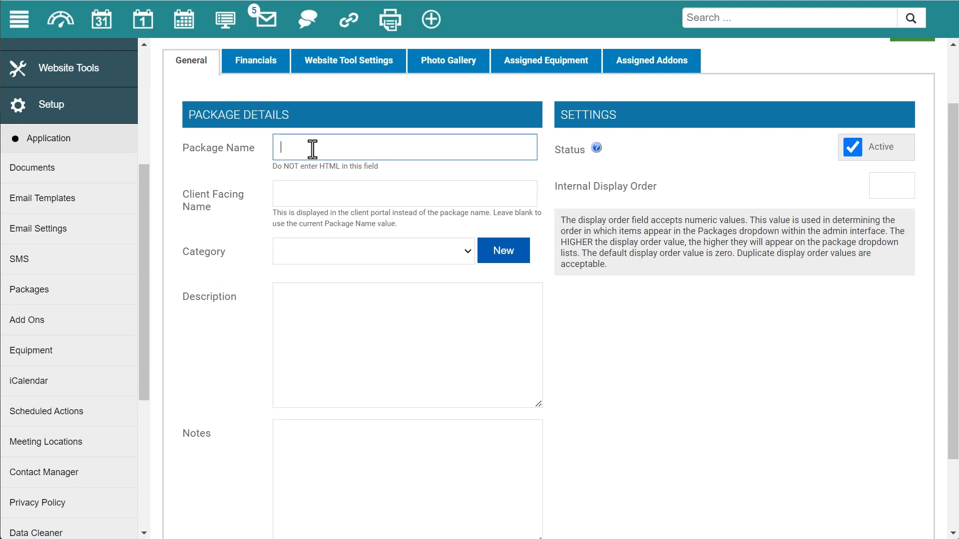
click(303, 190)
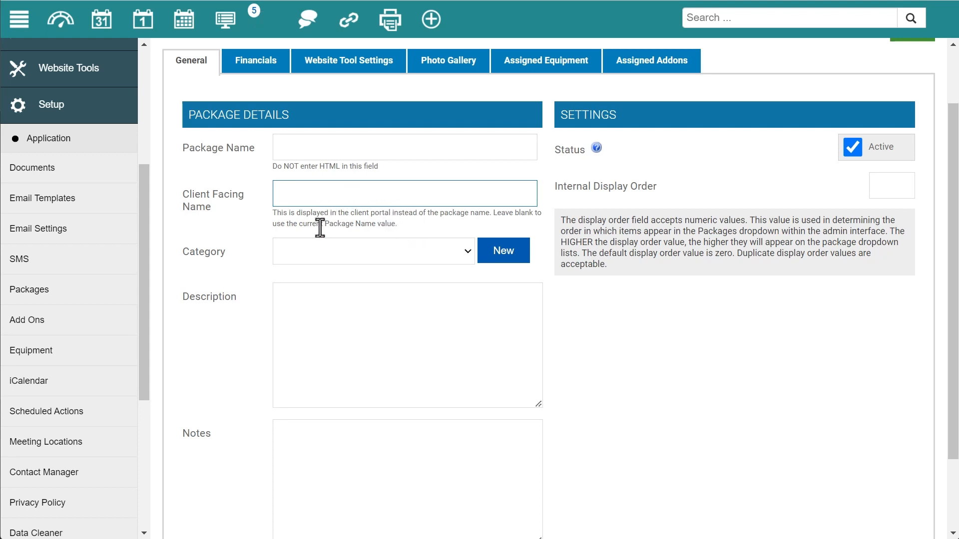
click(327, 258)
click(502, 255)
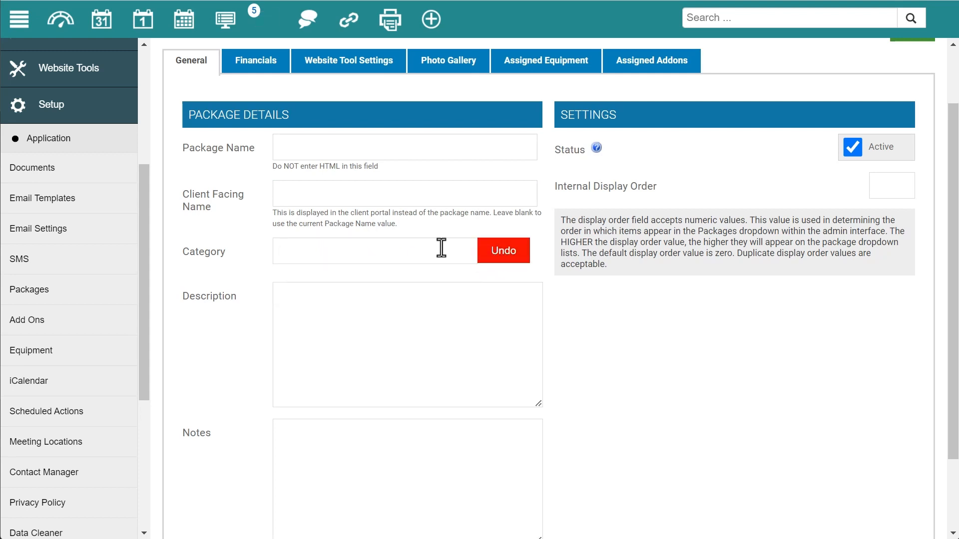
- Examine the package's description and notes fields, including the merge tag for showing internal notes to clients
scroll(439, 242, down, 2)
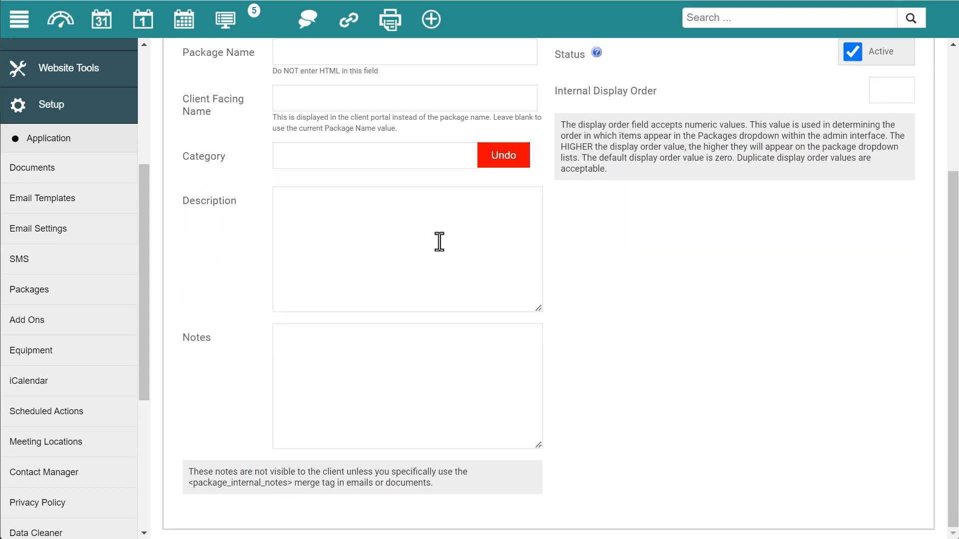
click(352, 221)
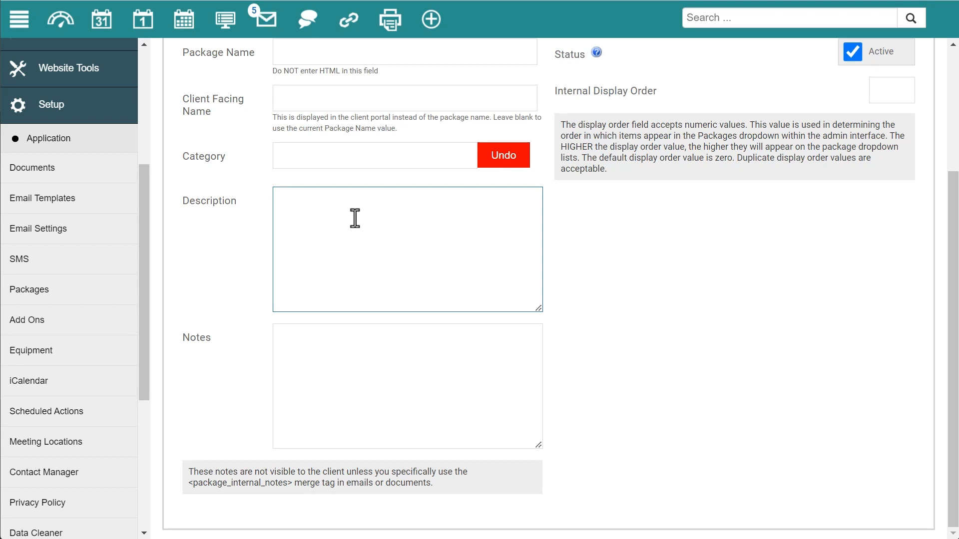
click(332, 341)
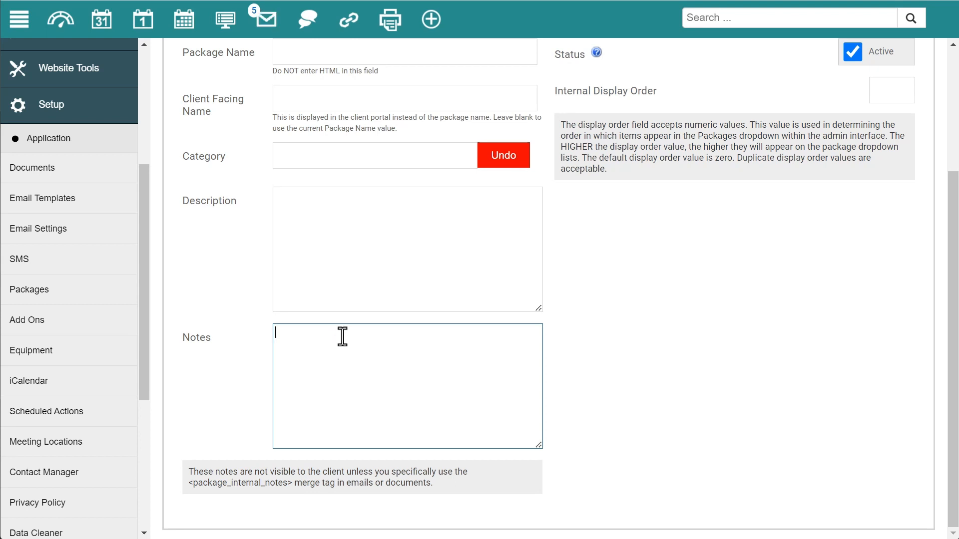
drag(293, 483, 189, 488)
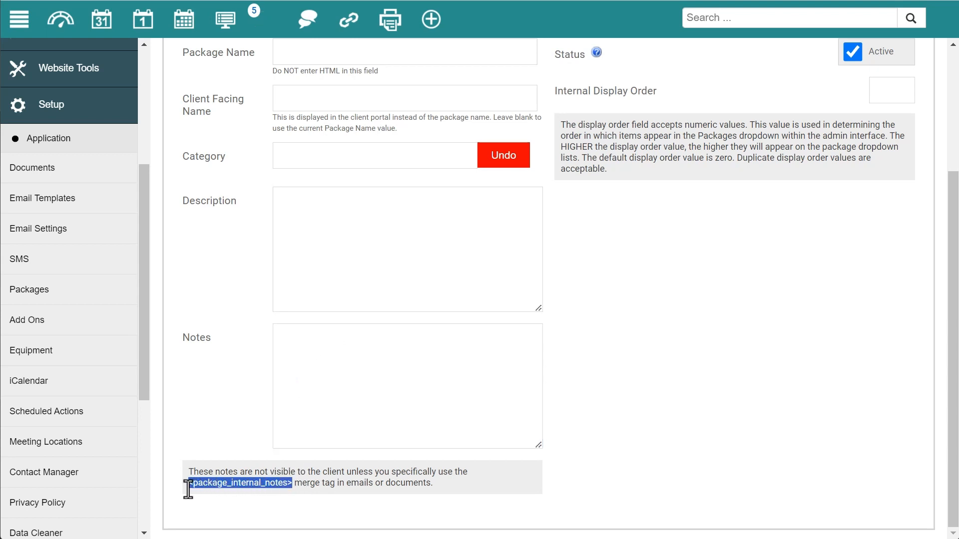
click(246, 396)
scroll(784, 387, up, 3)
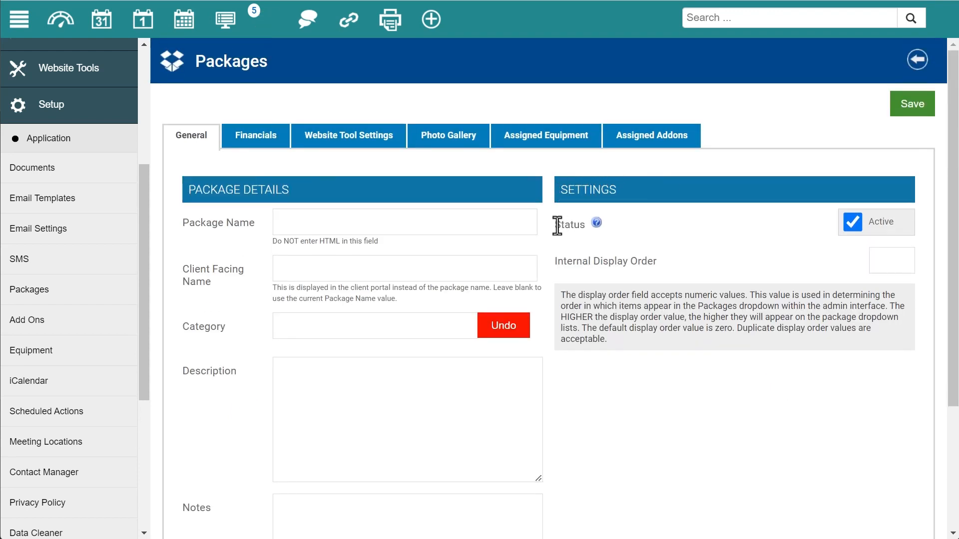
- Examine the package's Active status option and internal display order field
click(851, 224)
click(844, 220)
click(882, 264)
- Open the new package's financial settings and look over the available pricing fields
click(258, 142)
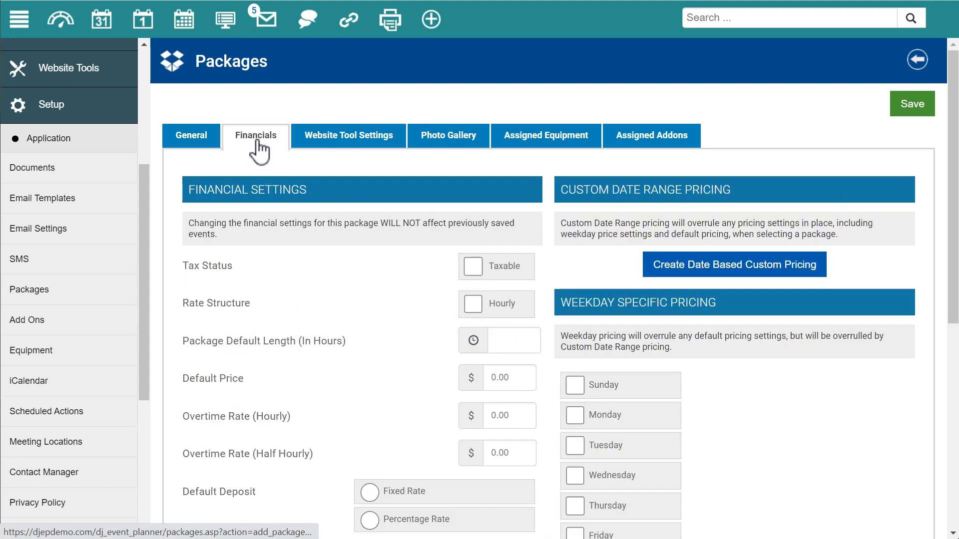
scroll(332, 170, down, 3)
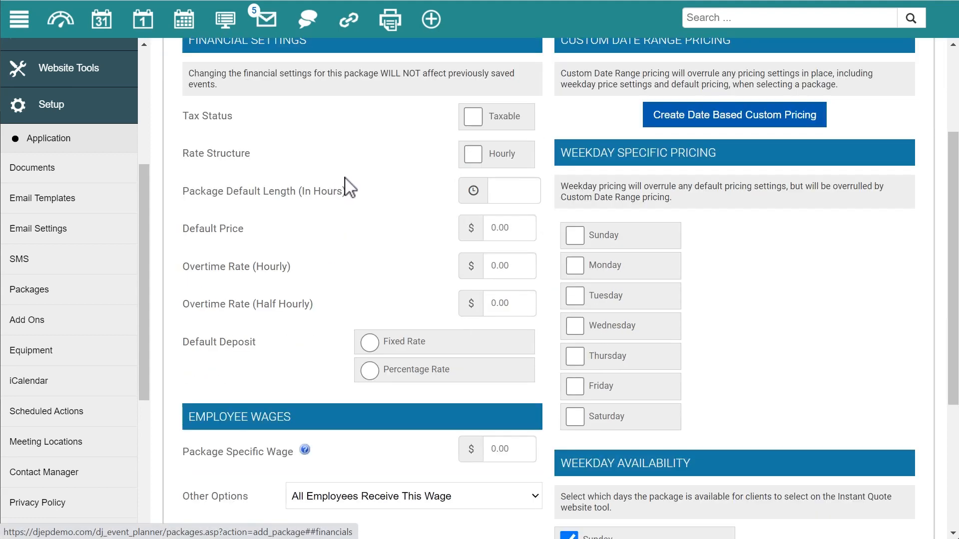
scroll(350, 189, up, 2)
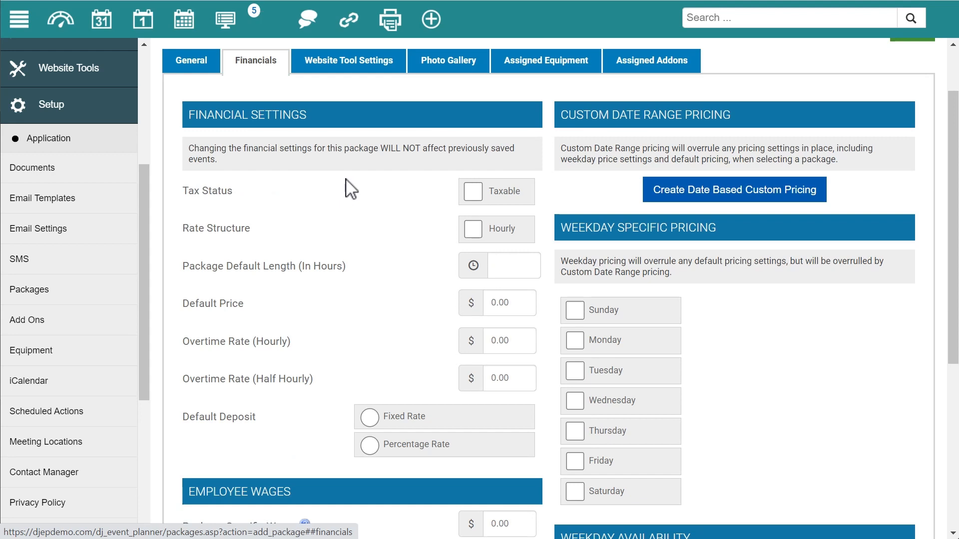
- Try the Taxable option and the Hourly rate structure, clearing each one again
click(472, 192)
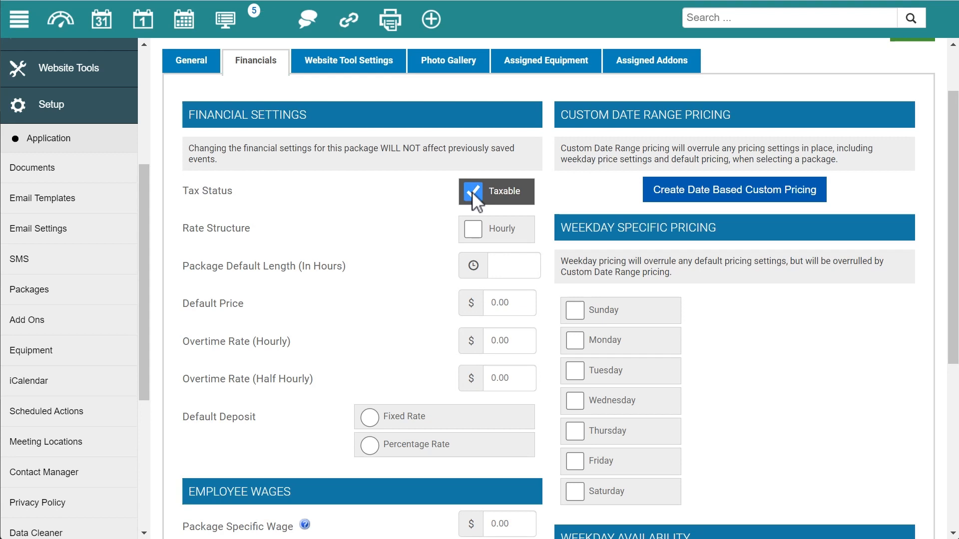
click(471, 191)
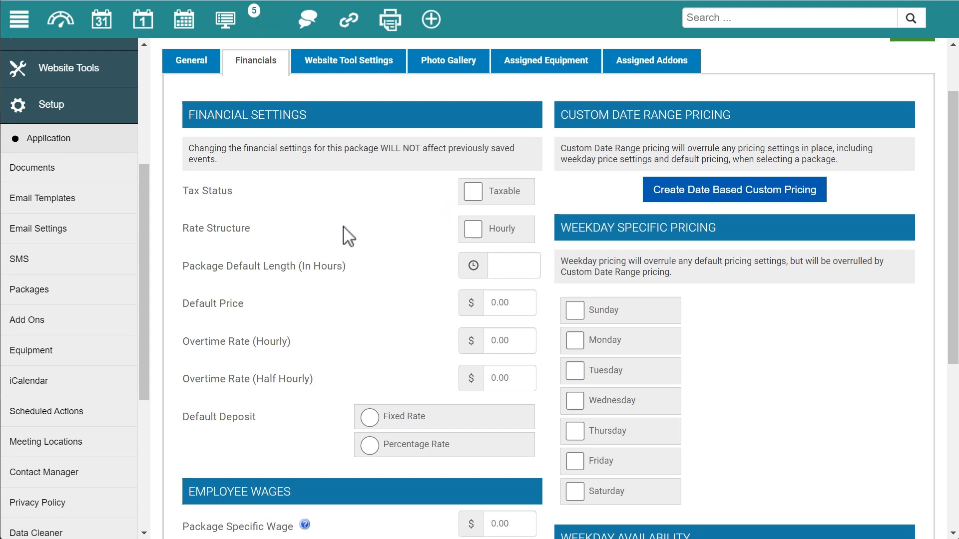
click(473, 229)
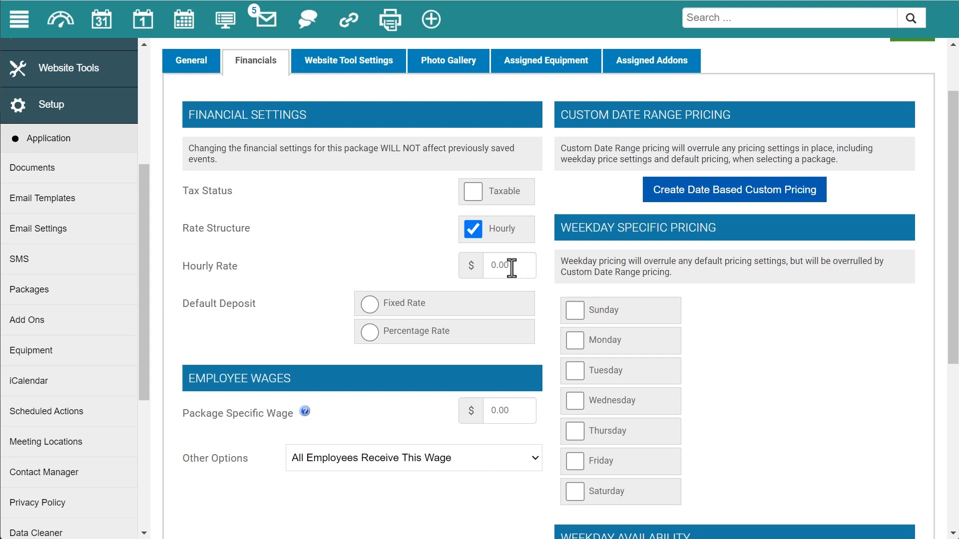
click(473, 229)
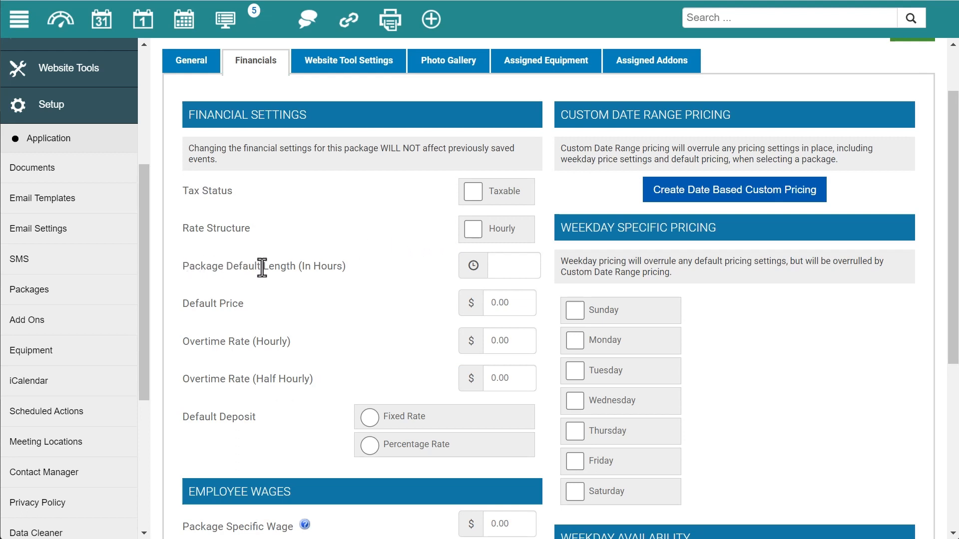
- Check the package default length and overtime fields, and set the default deposit to Percentage Rate
click(516, 267)
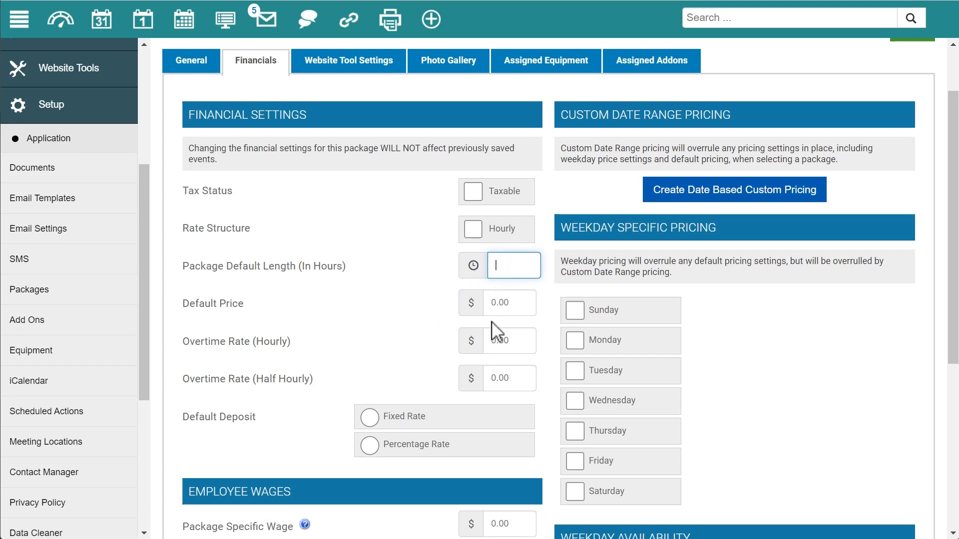
scroll(410, 357, down, 2)
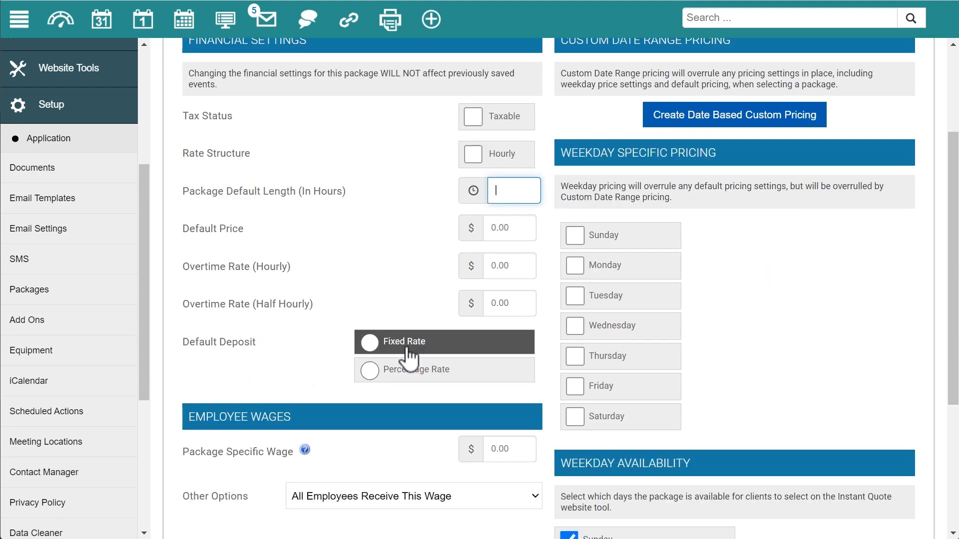
scroll(409, 357, down, 2)
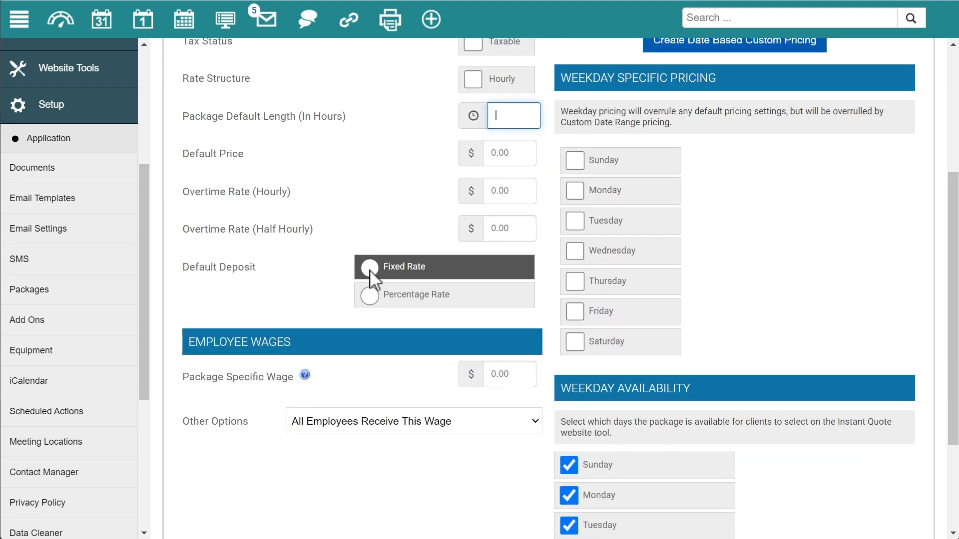
click(370, 268)
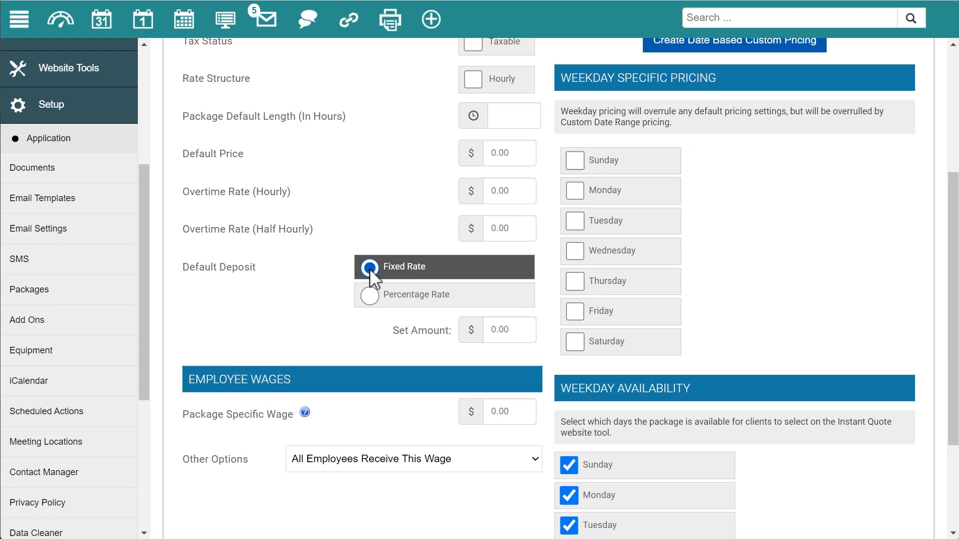
click(376, 293)
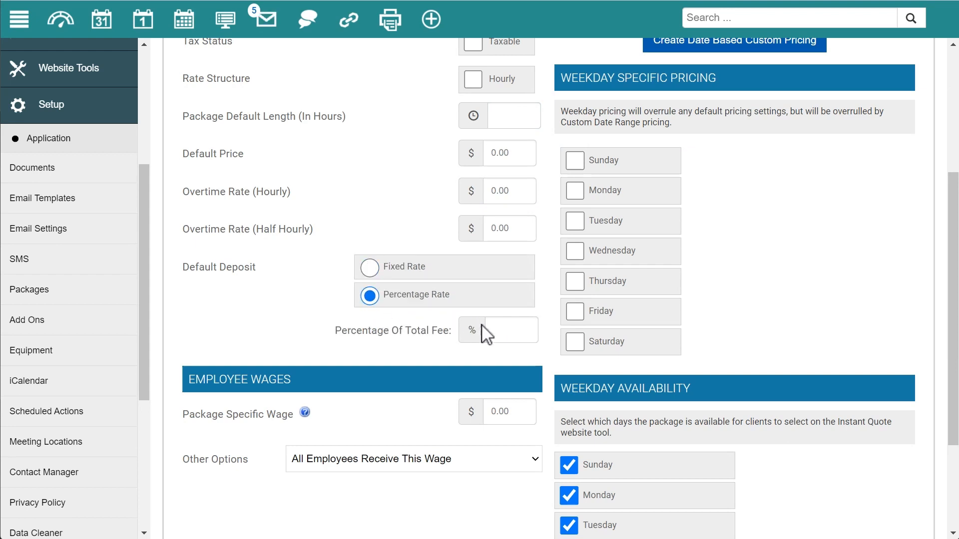
- Examine the Employee Wages section and the options for combining the package wage with employee percentages
scroll(277, 281, down, 2)
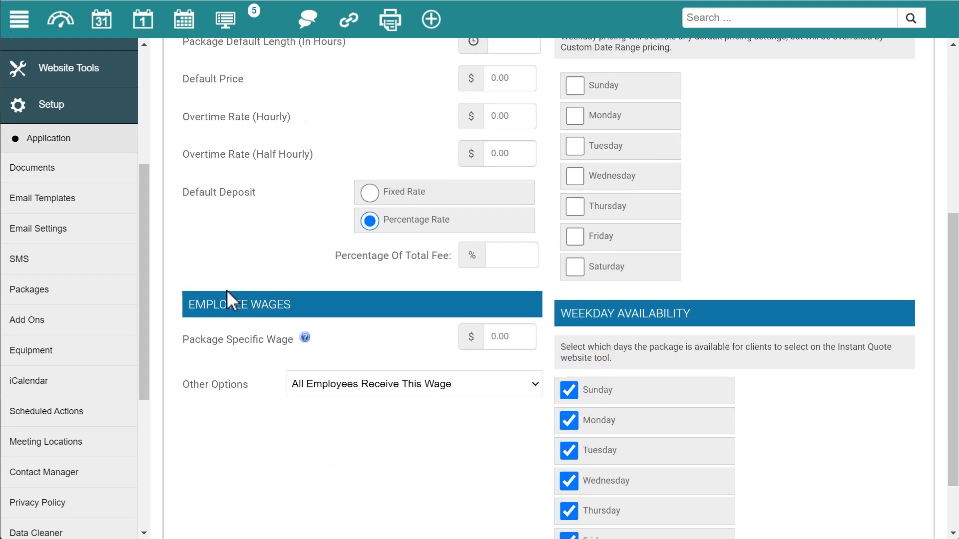
drag(186, 305, 301, 306)
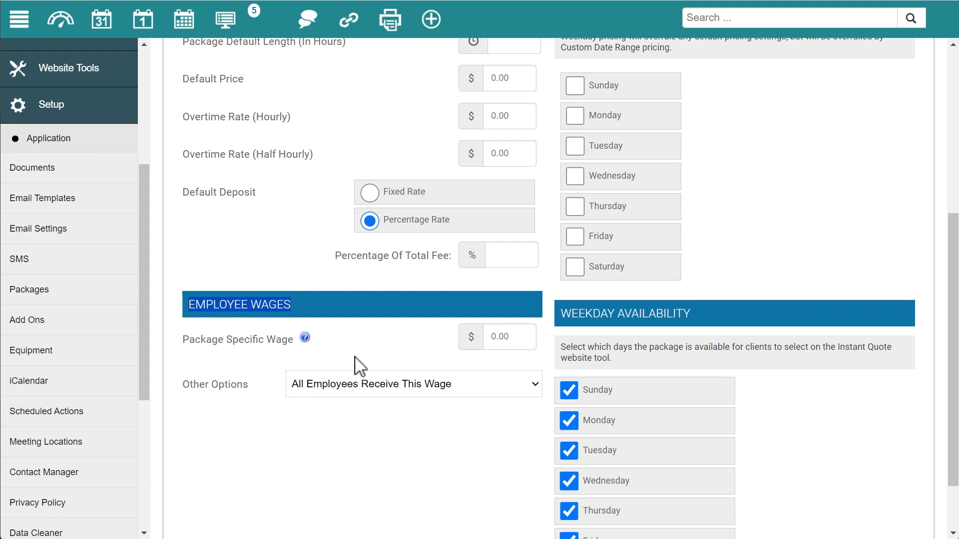
click(344, 392)
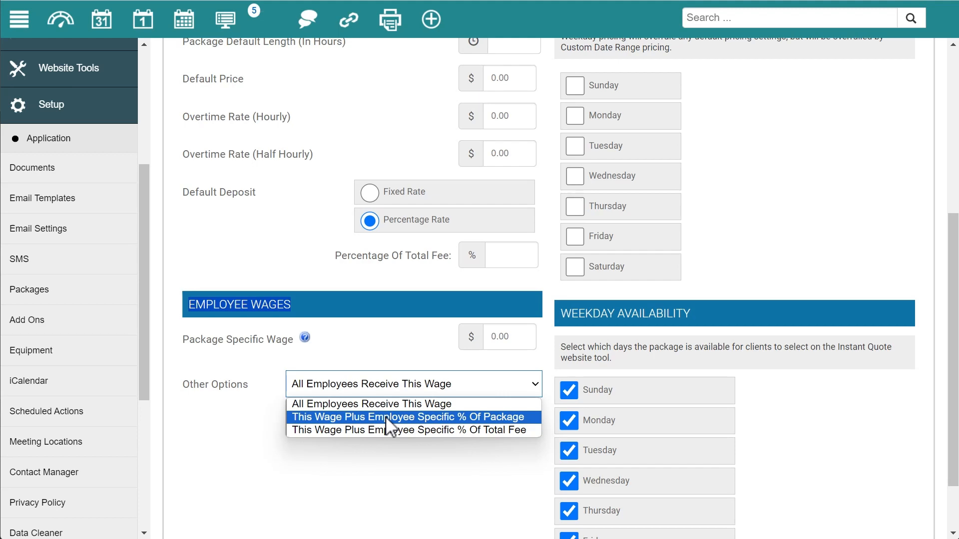
- Create a date-based custom pricing entry for the package with a start date of 12/31/2023
scroll(436, 350, up, 6)
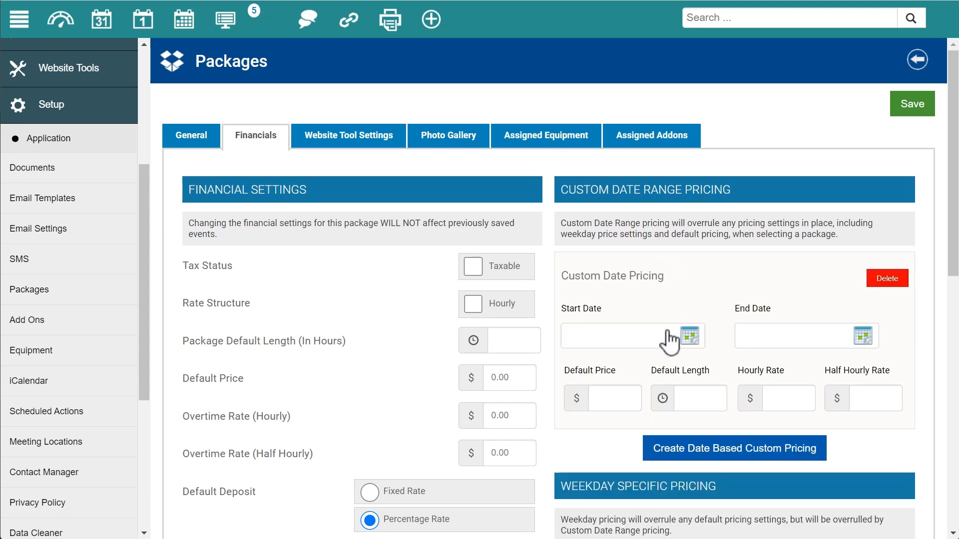
click(689, 336)
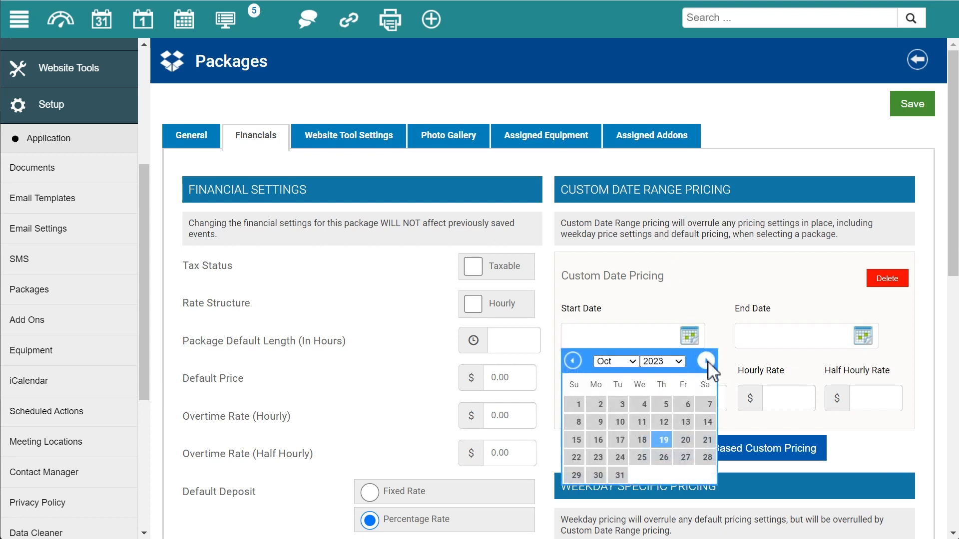
click(706, 361)
click(706, 361)
click(575, 494)
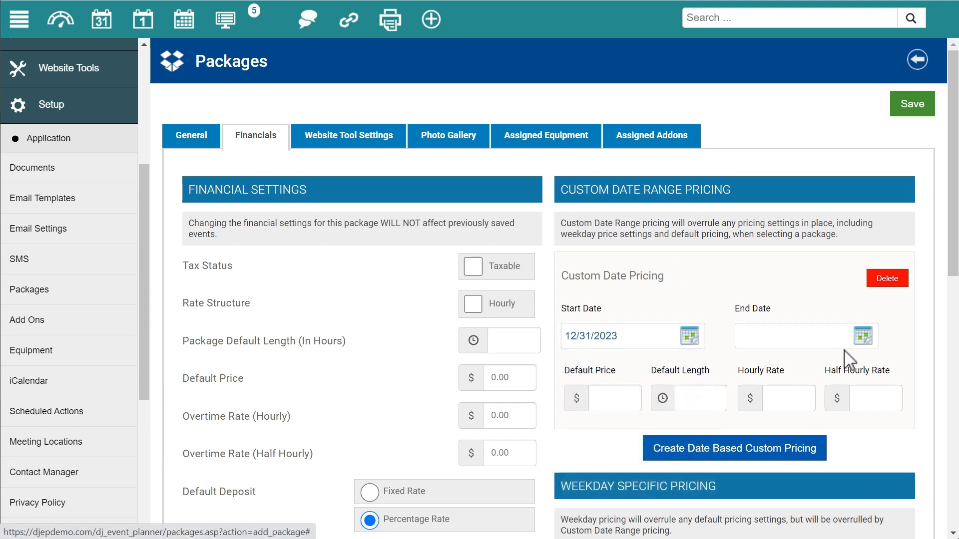
- Set the custom date pricing's end date to 12/31/2023
click(863, 336)
click(784, 475)
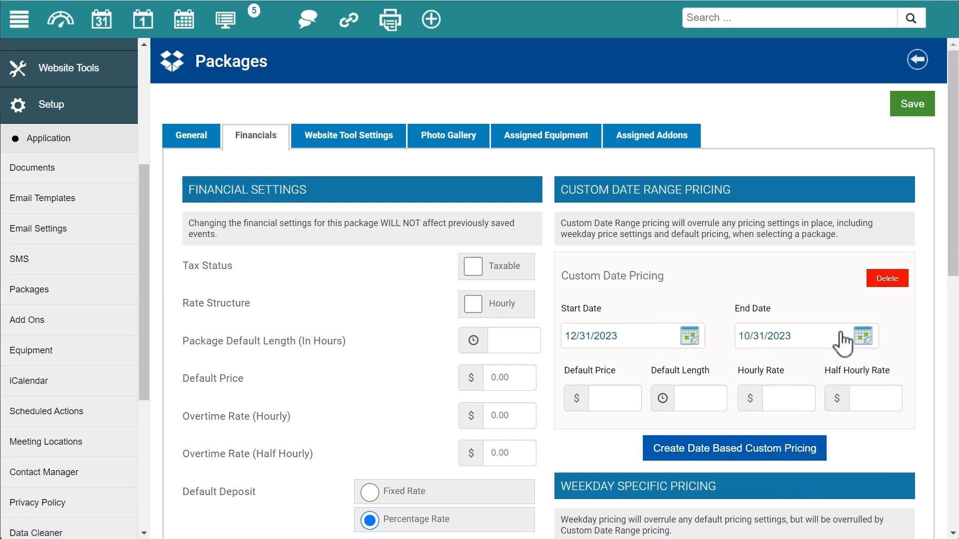
click(863, 336)
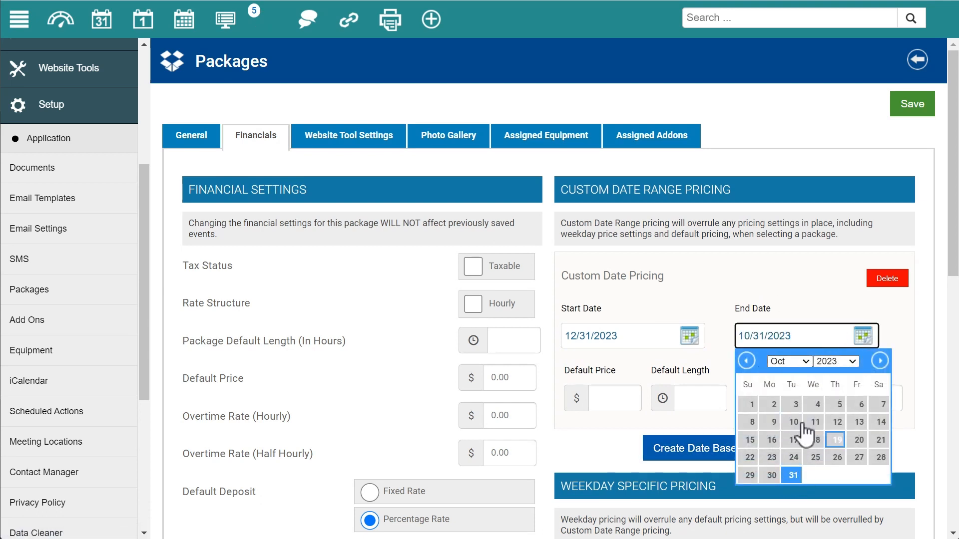
click(880, 361)
click(880, 360)
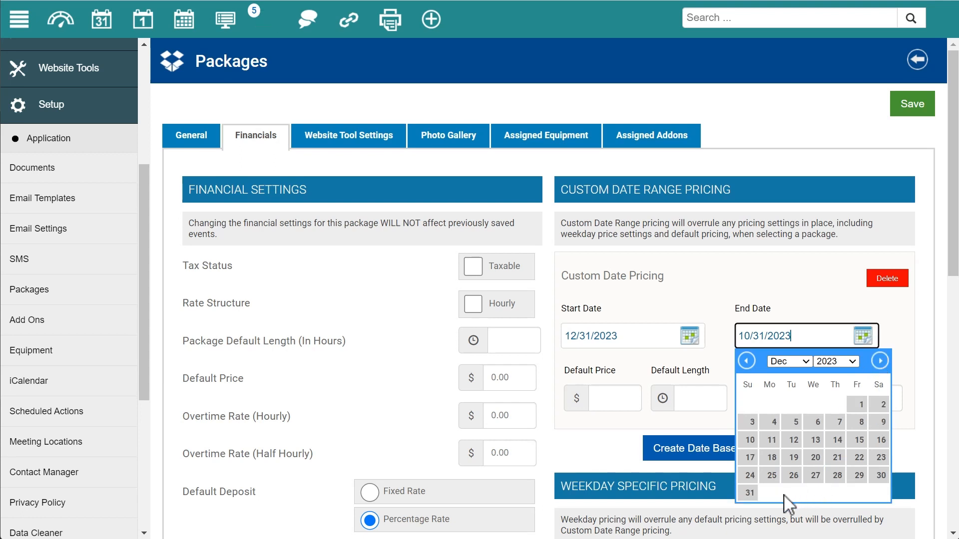
click(750, 492)
- Examine the default price, default length and overtime rate fields of the custom date pricing entry
click(602, 391)
click(695, 392)
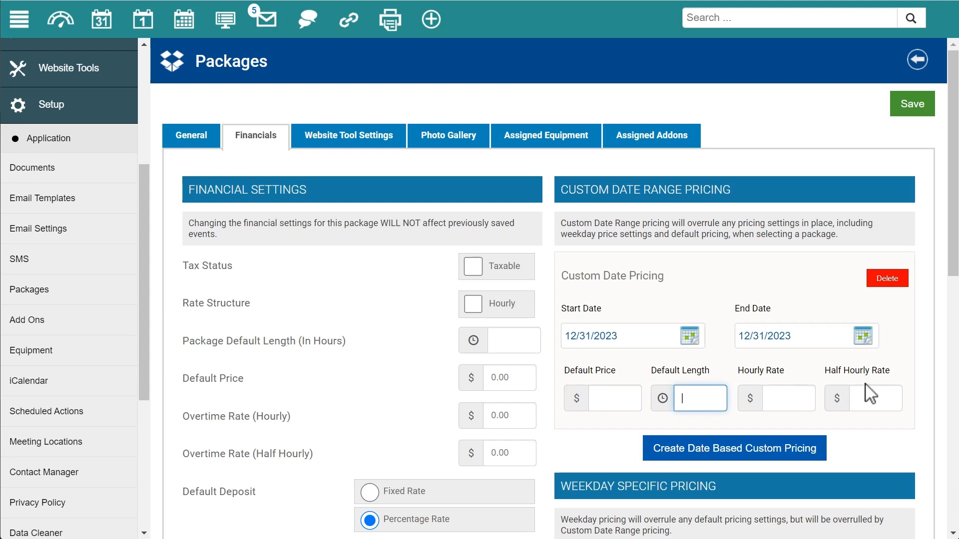
scroll(744, 359, down, 1)
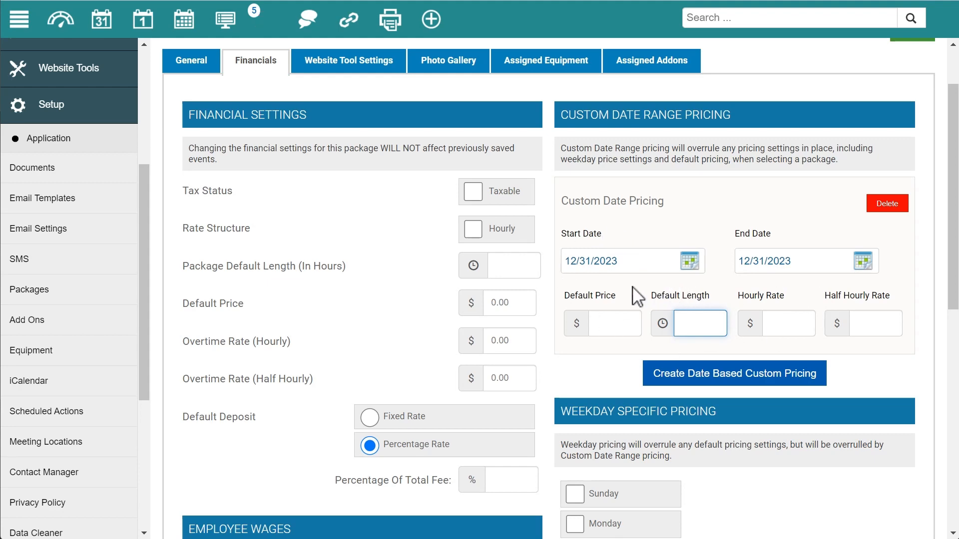
- Try enabling weekday specific pricing for Monday and clear it again
scroll(635, 288, down, 5)
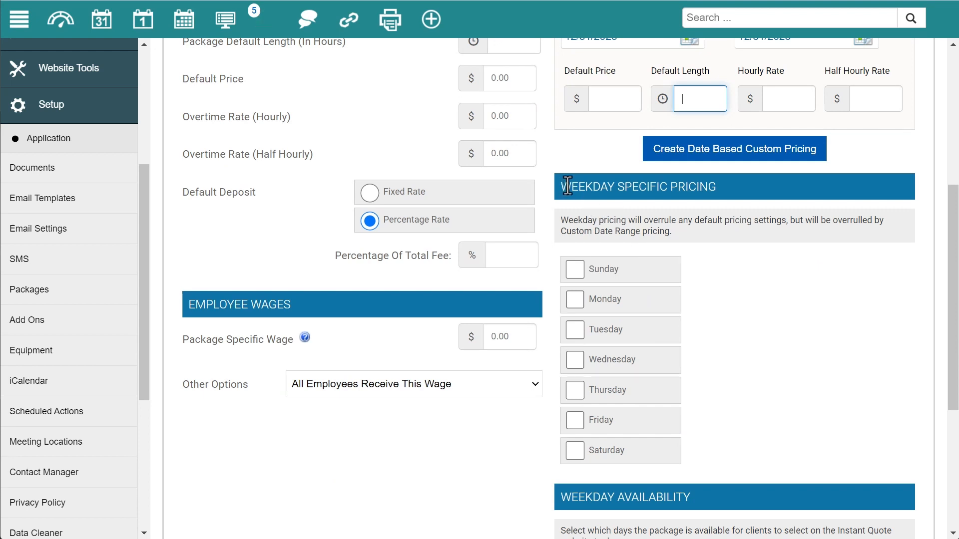
click(579, 298)
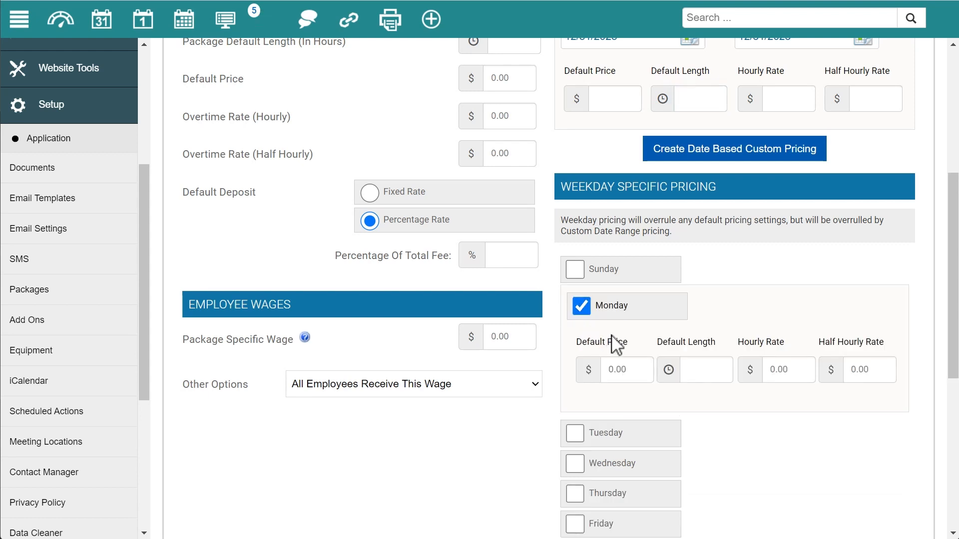
click(580, 305)
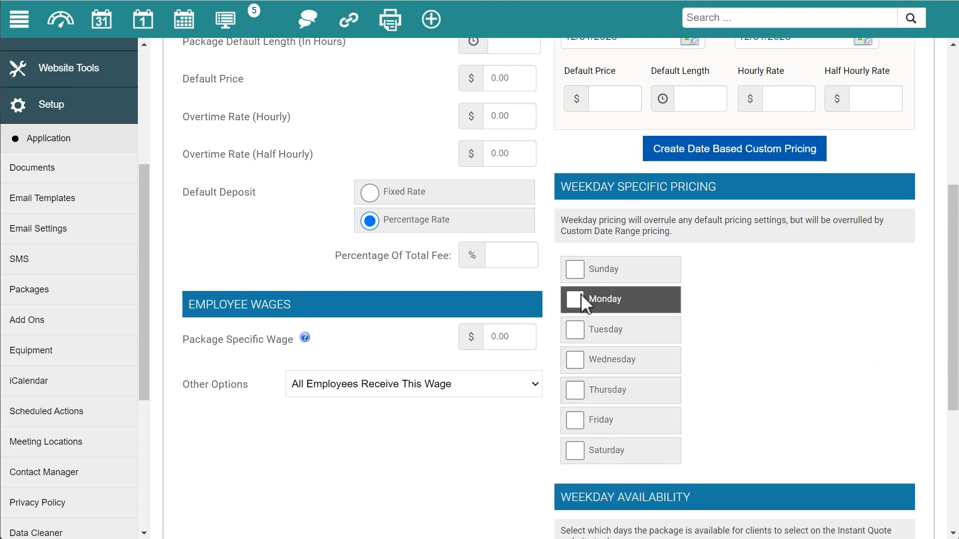
scroll(744, 280, down, 3)
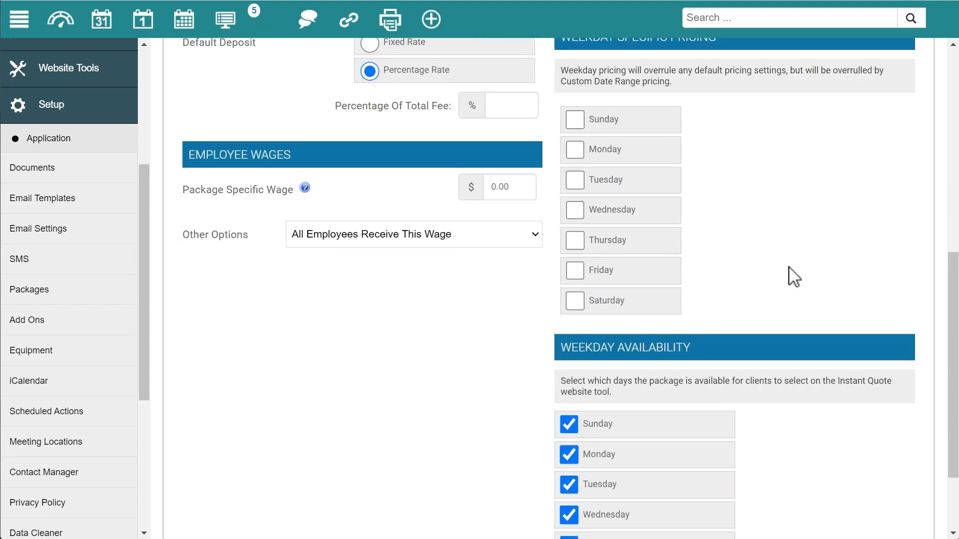
- Try switching the package's weekday availability for Monday off and restore it
scroll(790, 273, down, 2)
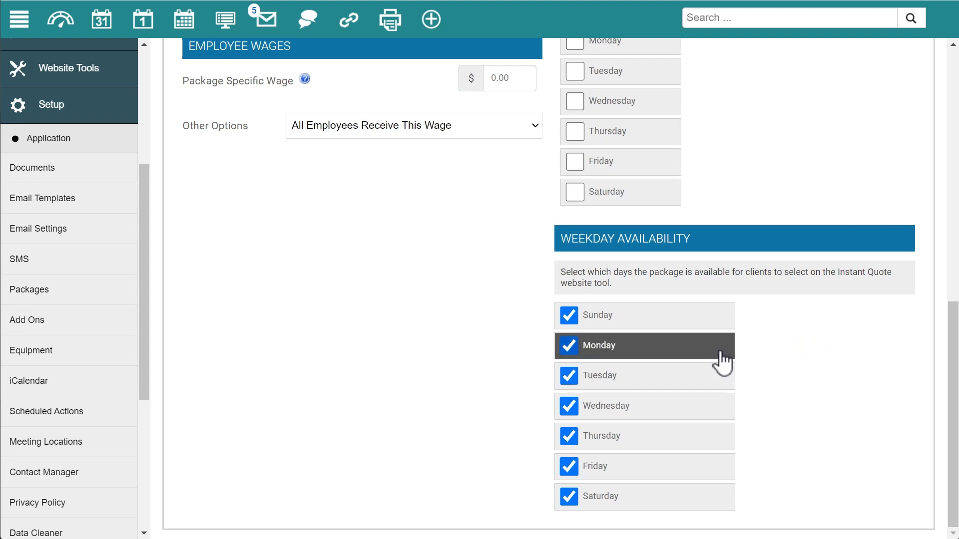
click(670, 359)
scroll(479, 331, up, 1)
scroll(479, 332, down, 1)
click(577, 350)
click(566, 345)
scroll(449, 314, up, 10)
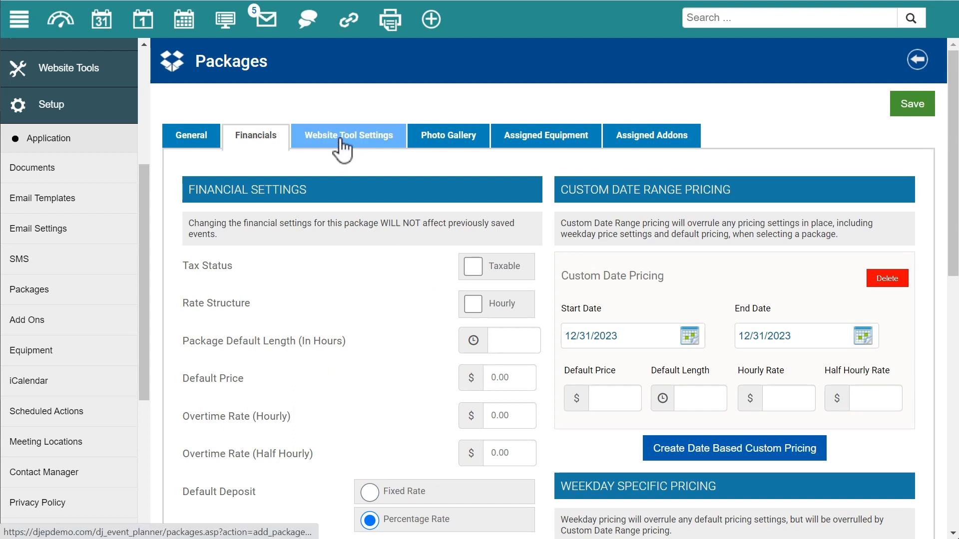
- Review the package's website tool settings, including the Instant Quote Generator Settings section
click(340, 139)
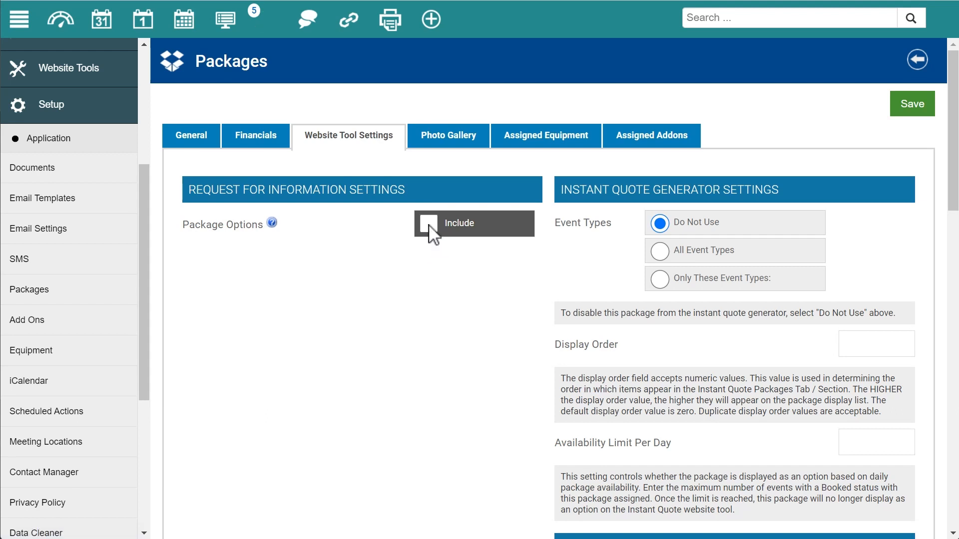
drag(564, 189, 802, 190)
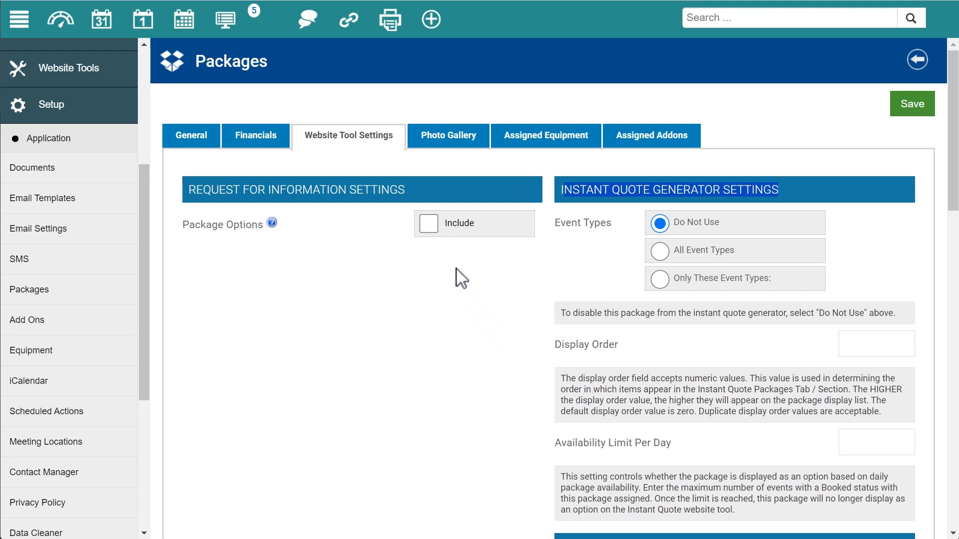
- Choose the Music package image in the photo gallery, then switch the gallery to custom images
click(441, 138)
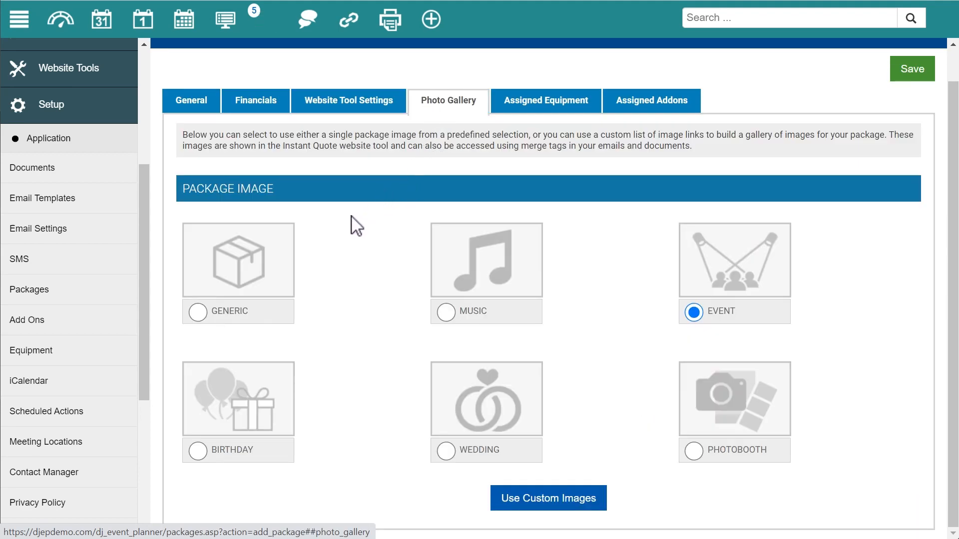
click(444, 310)
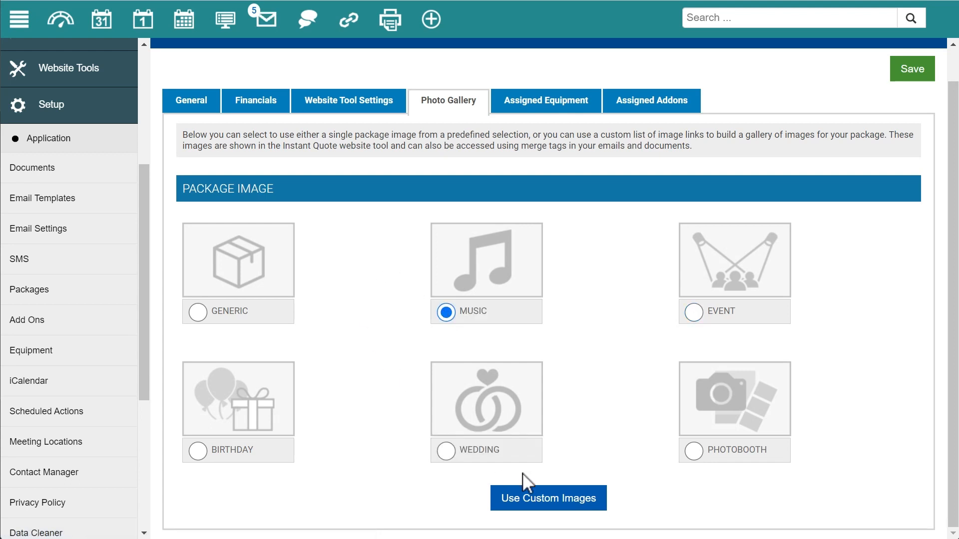
click(532, 499)
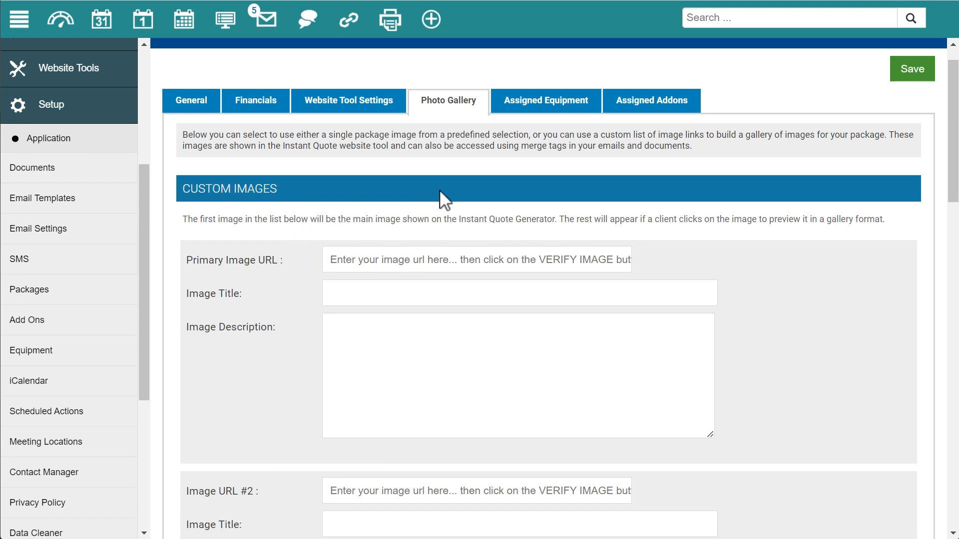
- Examine the systems and stand-alone equipment that can be assigned to the package
click(543, 104)
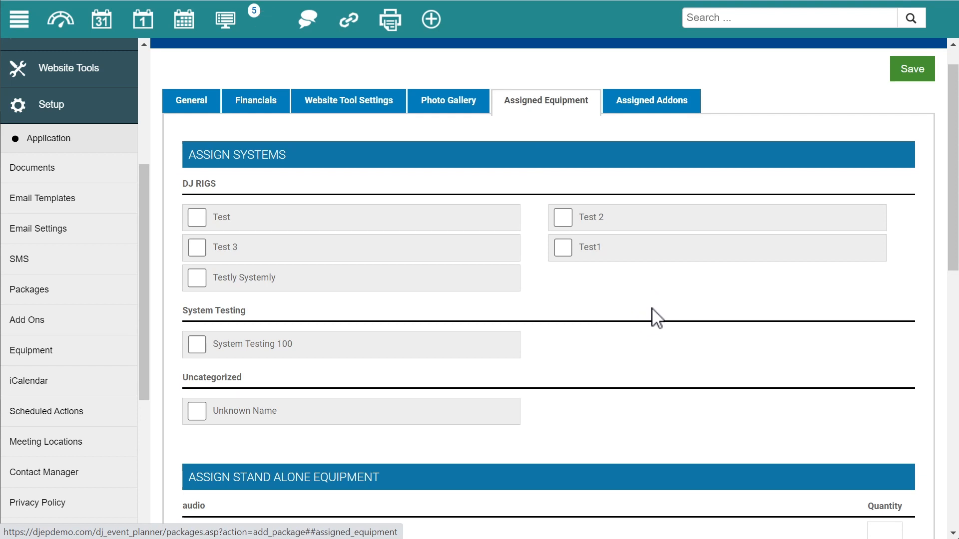
scroll(656, 318, down, 3)
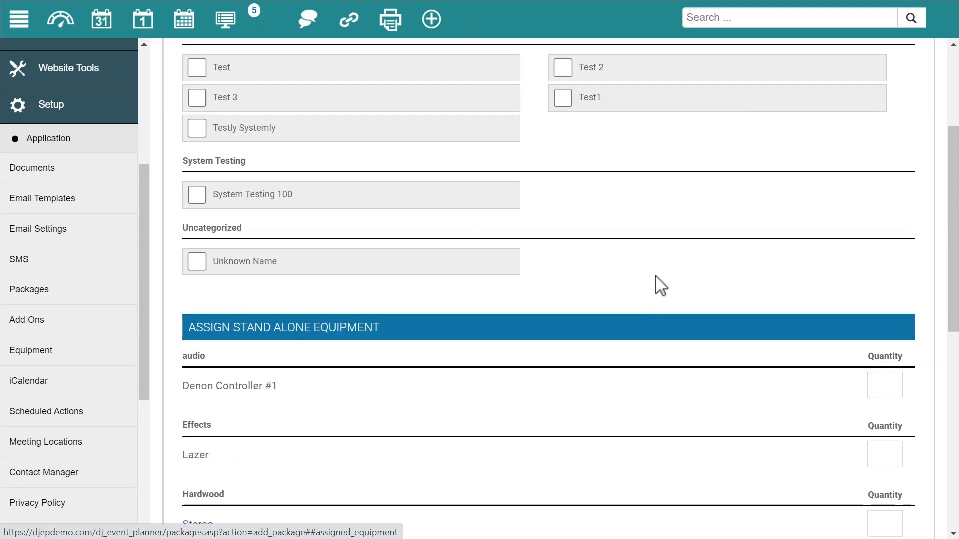
scroll(654, 283, down, 4)
scroll(653, 278, up, 7)
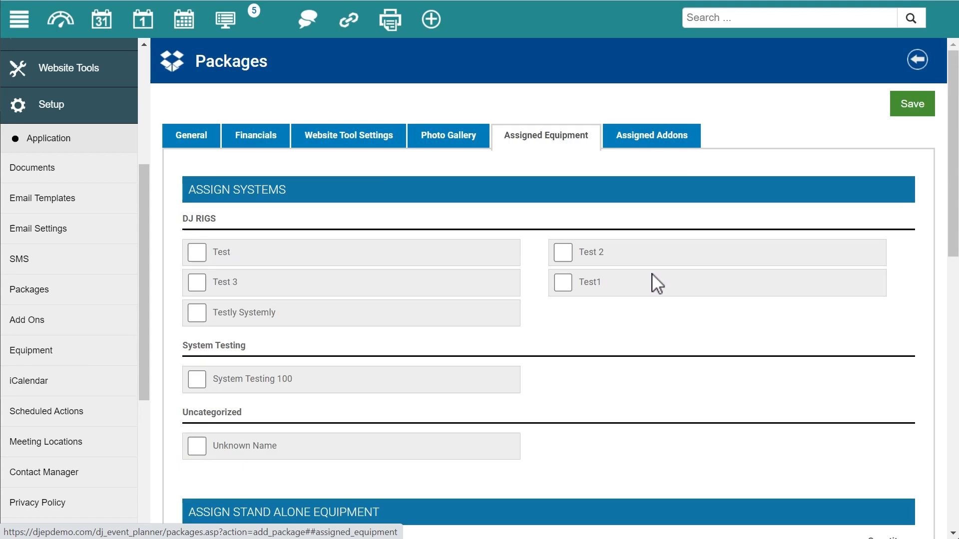
- Set the Bistro Lights quantity to 1 in the package's assigned addons
click(662, 145)
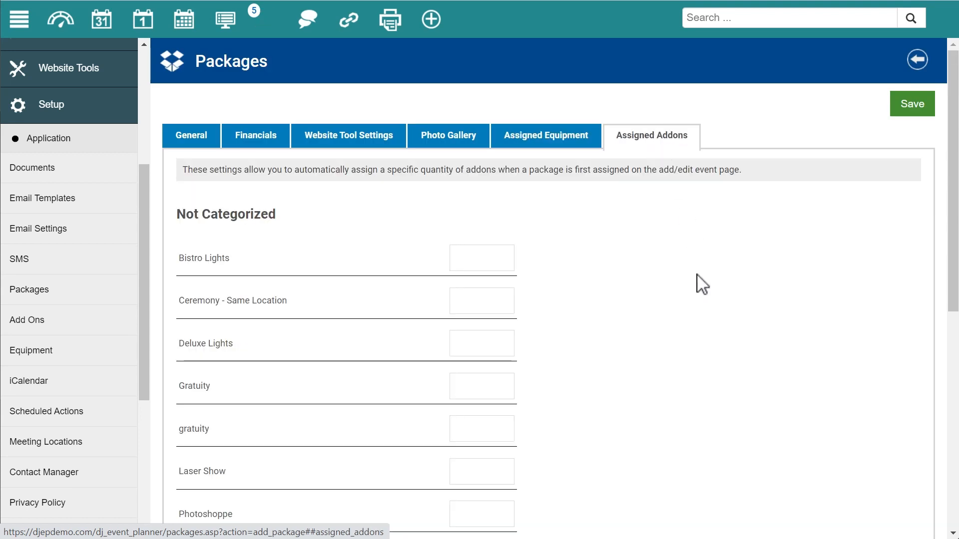
scroll(552, 276, down, 3)
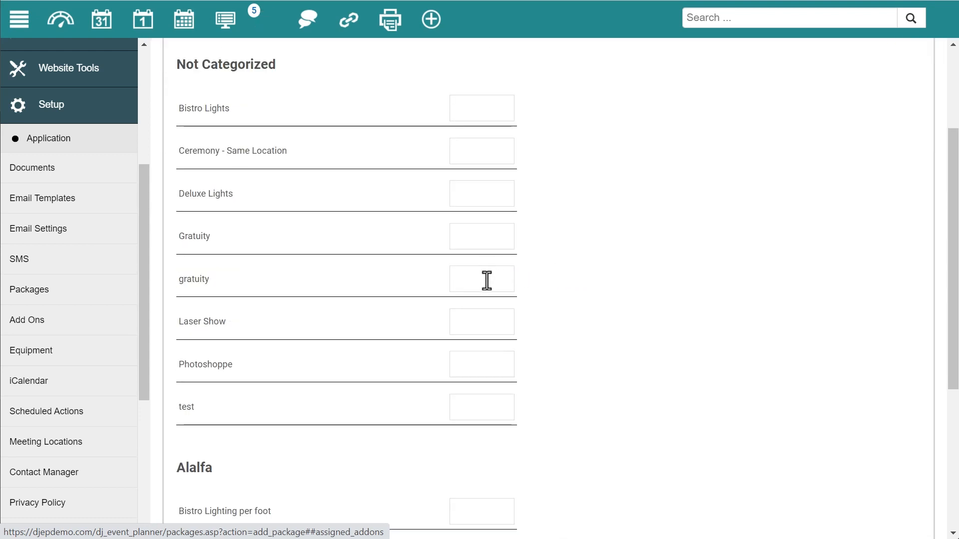
scroll(552, 276, down, 4)
scroll(586, 268, up, 6)
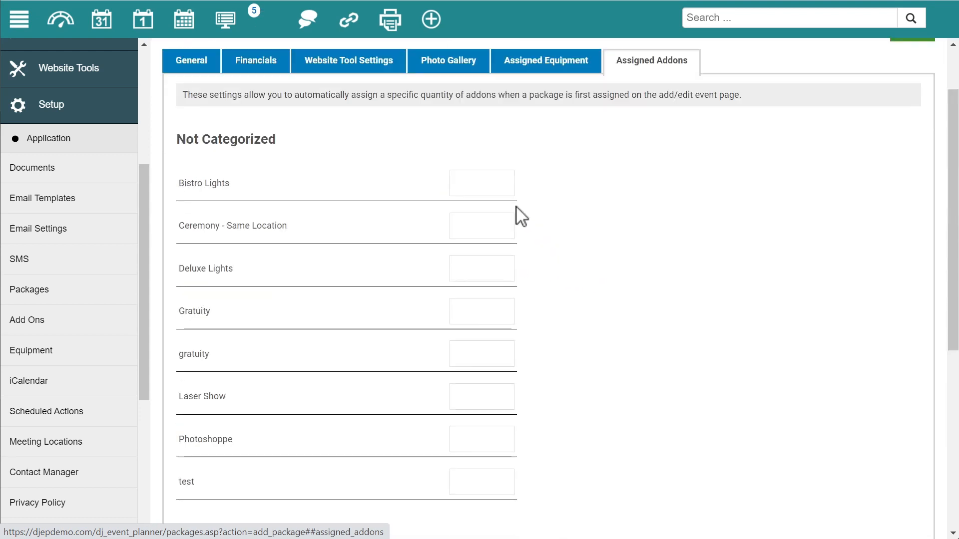
click(487, 184)
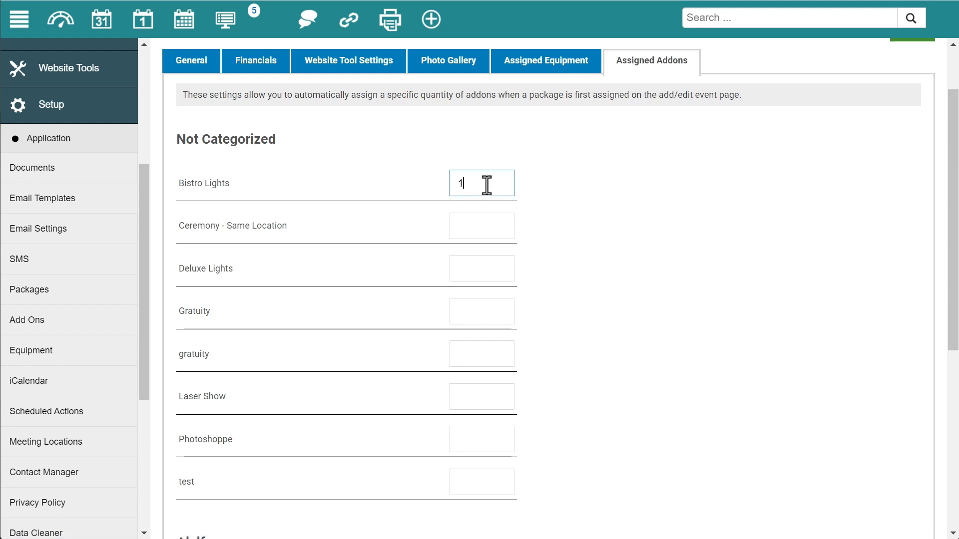
click(636, 143)
scroll(644, 139, up, 2)
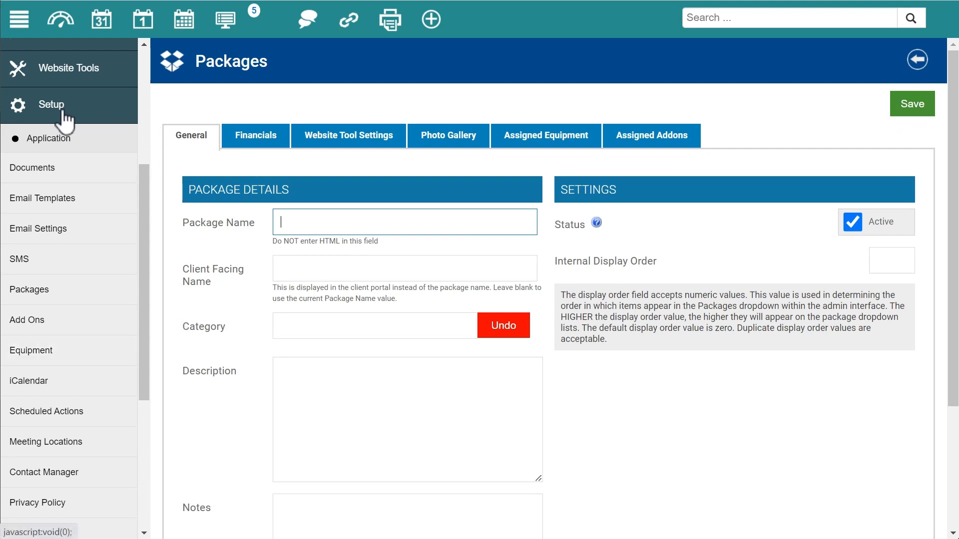
- Open the Add Ons setup page and start a new addon
click(26, 322)
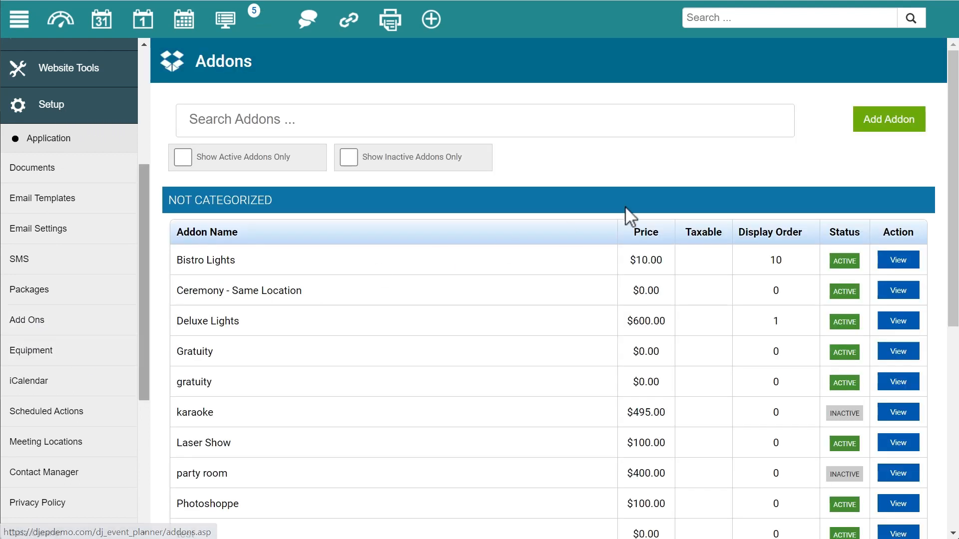
click(882, 127)
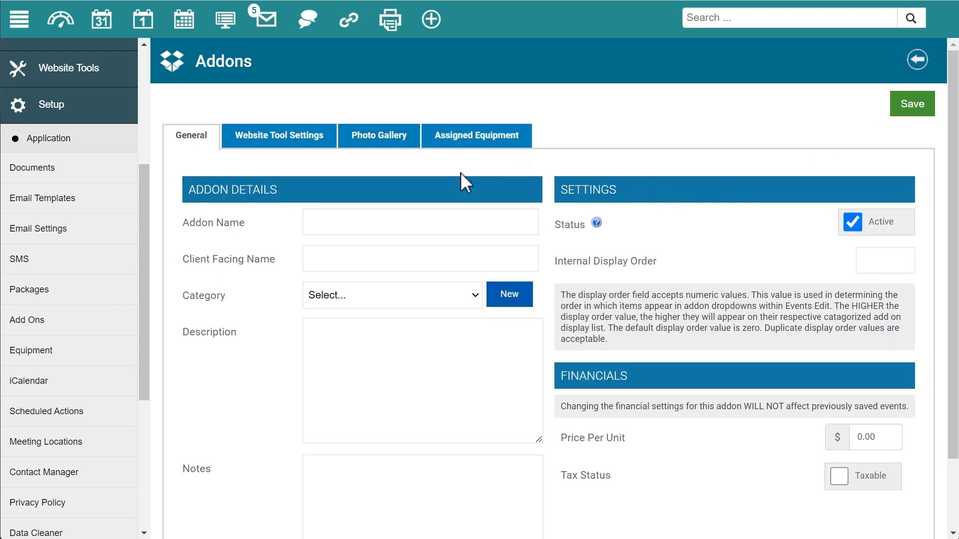
- Examine the new addon's name, client facing name, category, description and notes fields
click(324, 224)
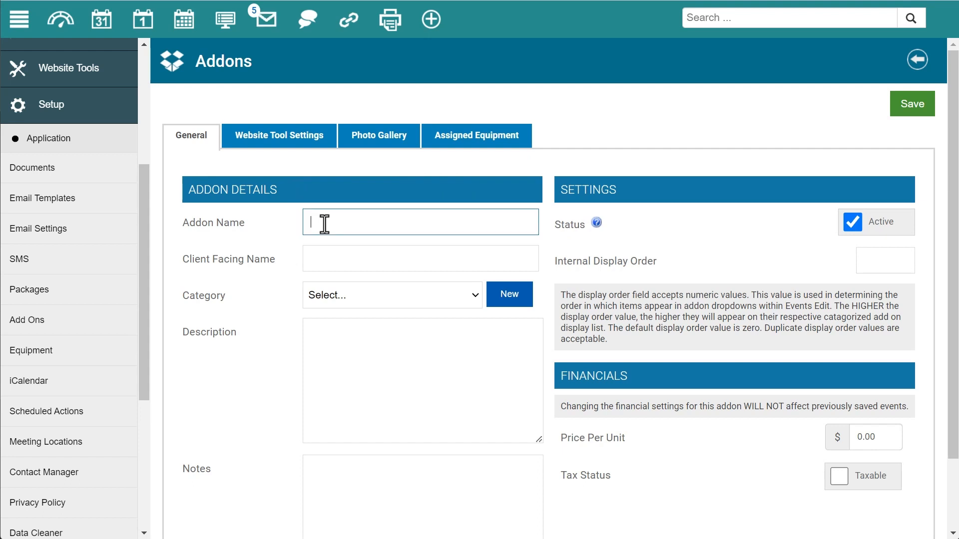
click(319, 265)
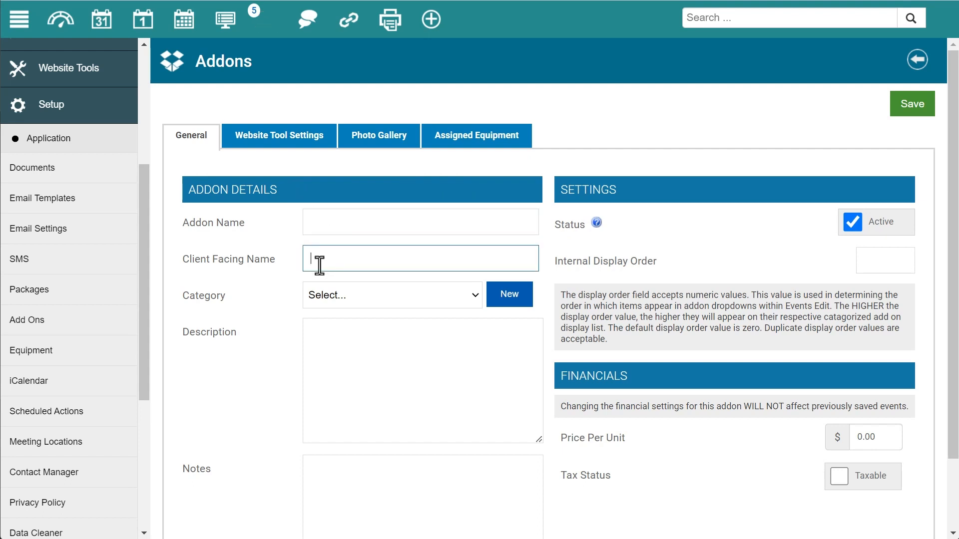
click(326, 298)
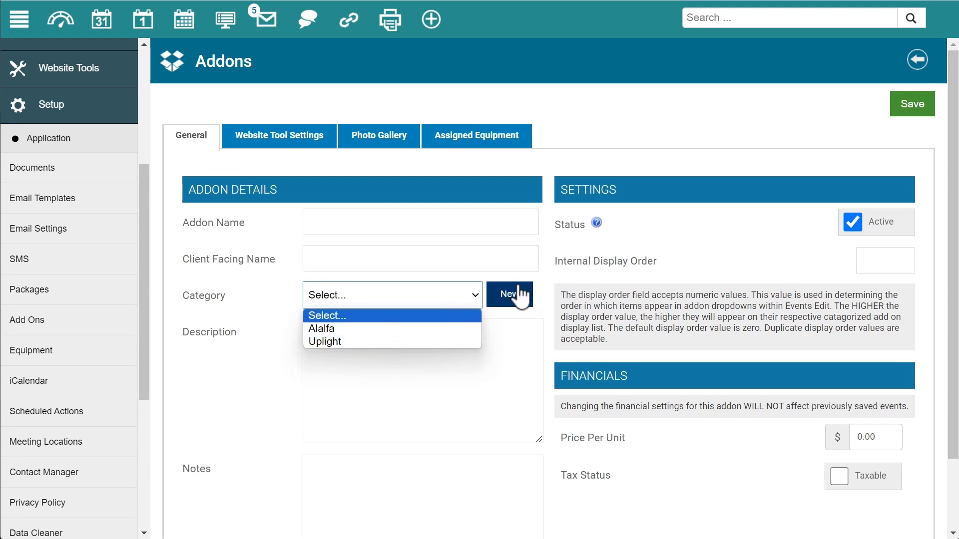
scroll(507, 266, down, 2)
click(414, 258)
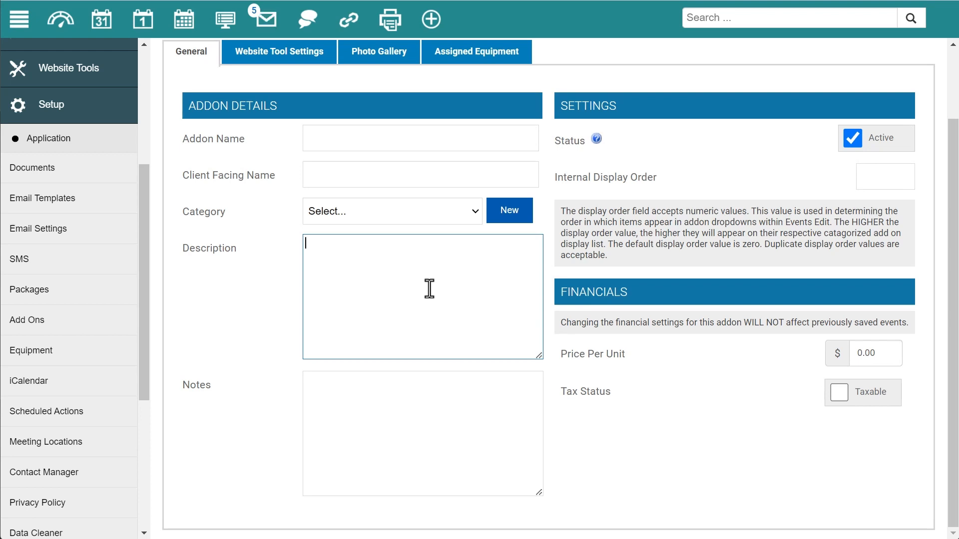
click(373, 392)
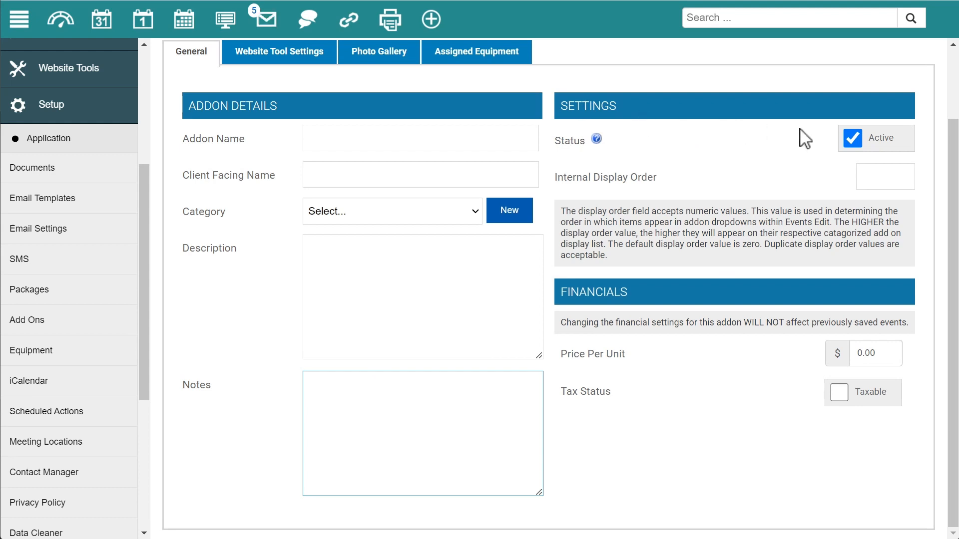
- Go through the new addon's active status, internal display order and taxable options
click(852, 137)
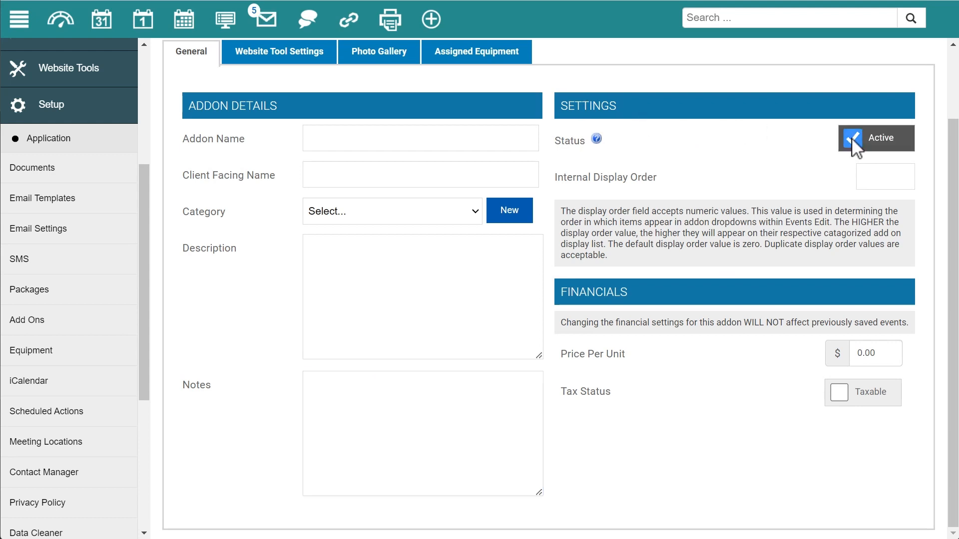
click(873, 175)
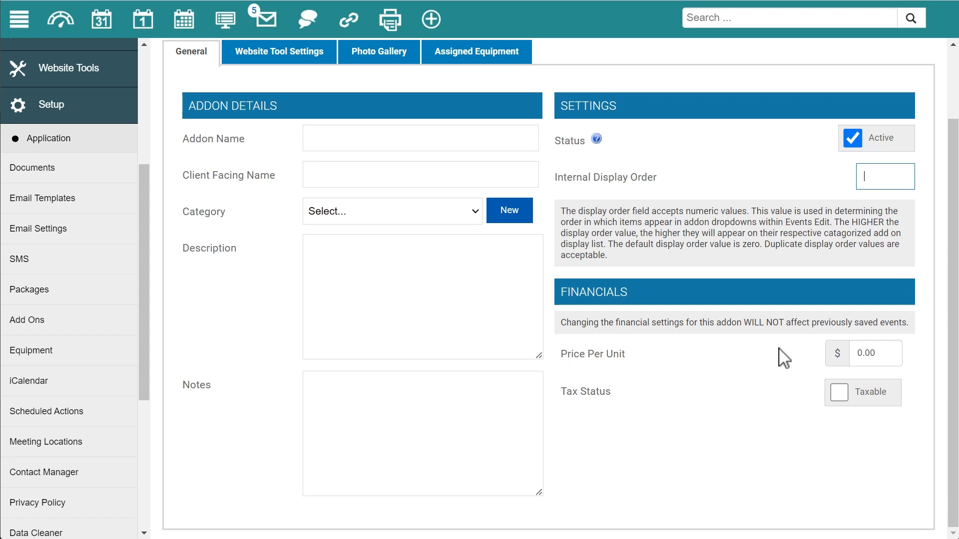
click(838, 397)
- Review the new addon's website tool settings and the predefined images in its photo gallery
click(296, 57)
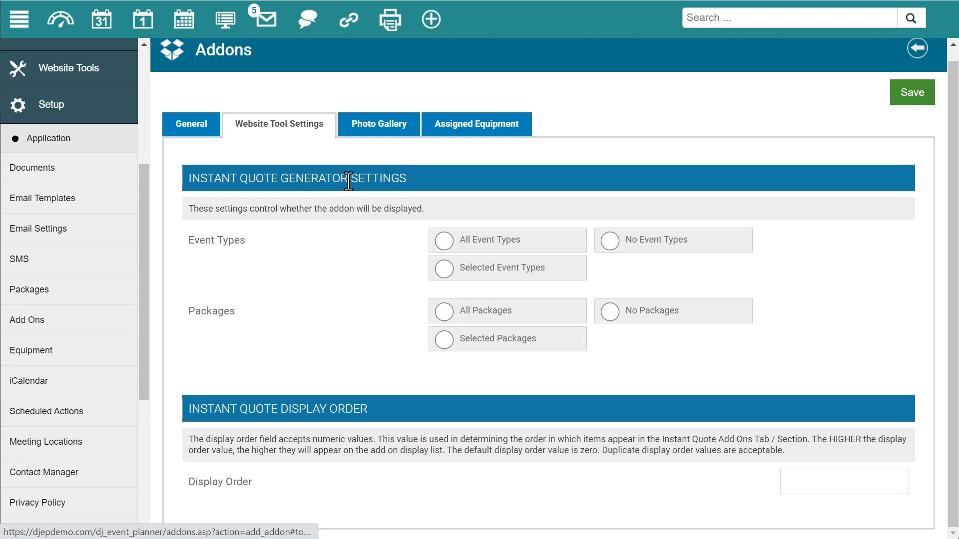
click(369, 131)
scroll(319, 298, down, 3)
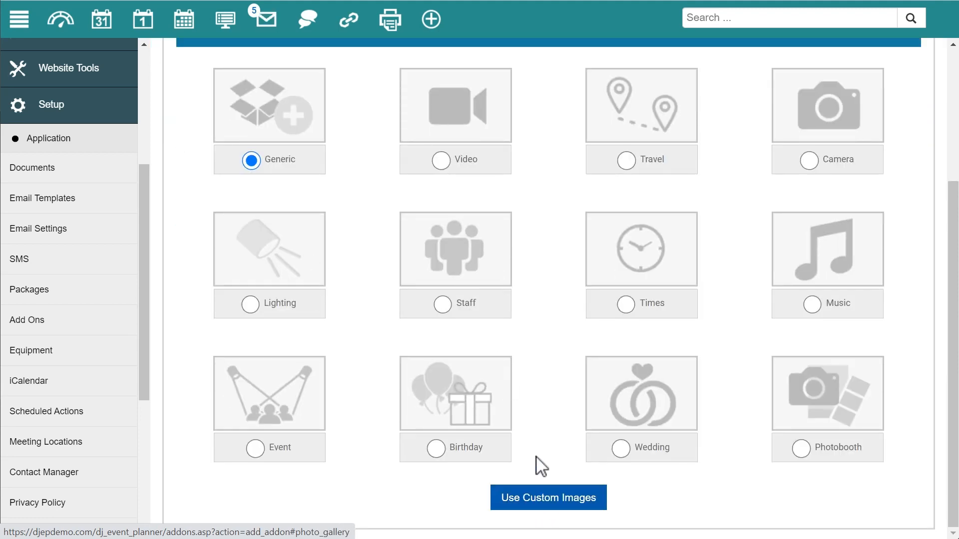
scroll(530, 414, up, 4)
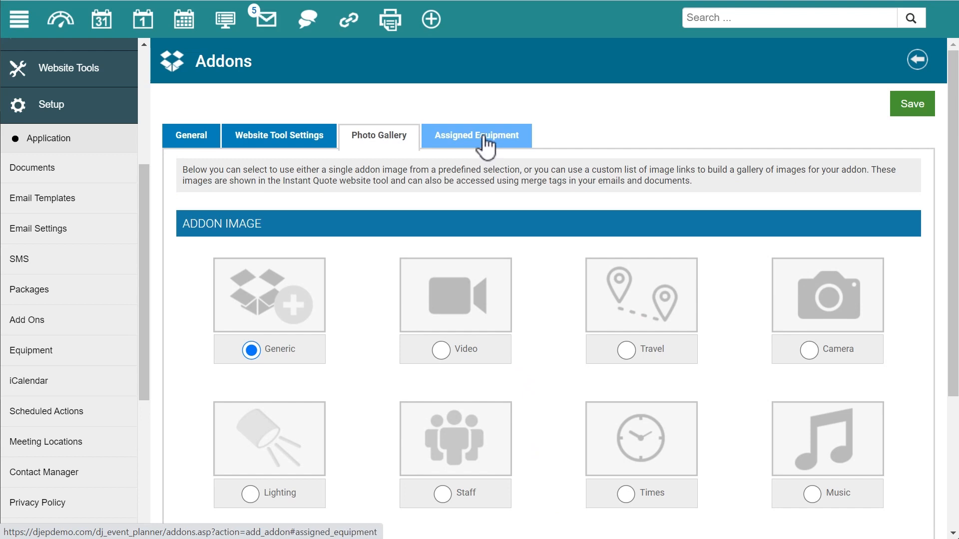
- Examine the systems and stand-alone equipment that can be assigned to the addon
click(484, 141)
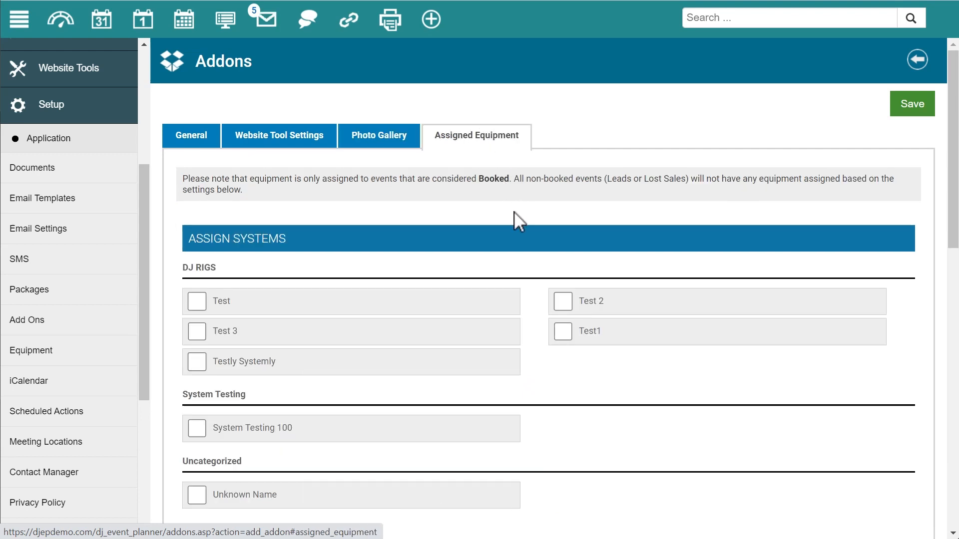
scroll(515, 212, down, 3)
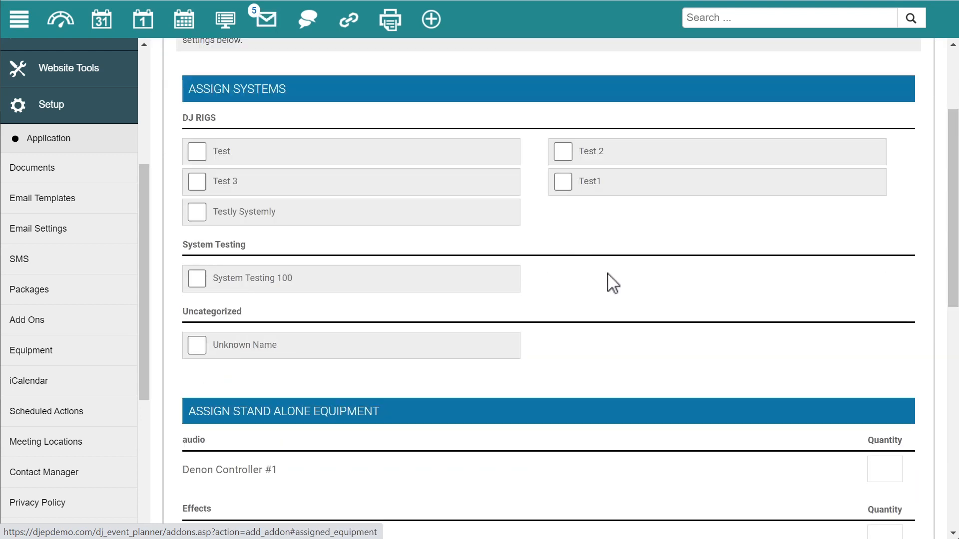
scroll(613, 279, down, 10)
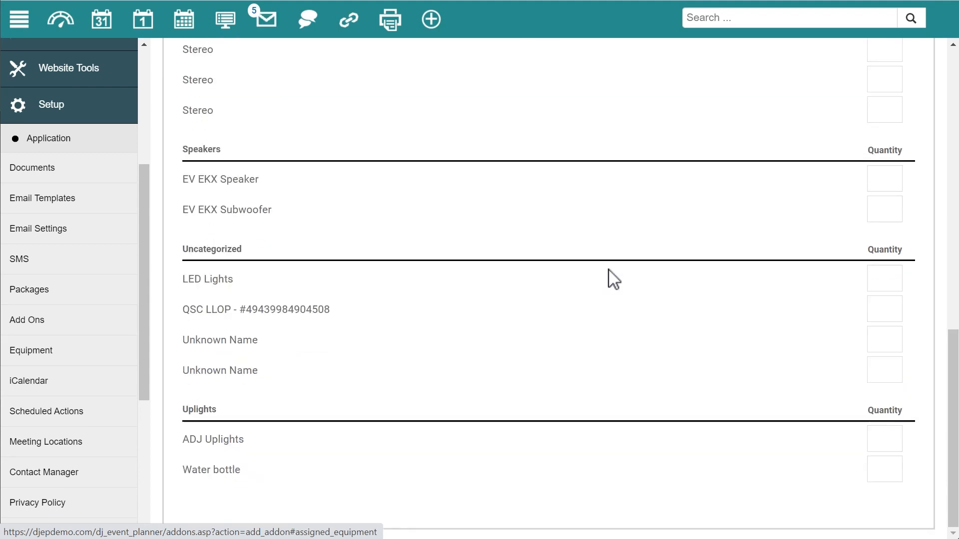
scroll(613, 277, up, 14)
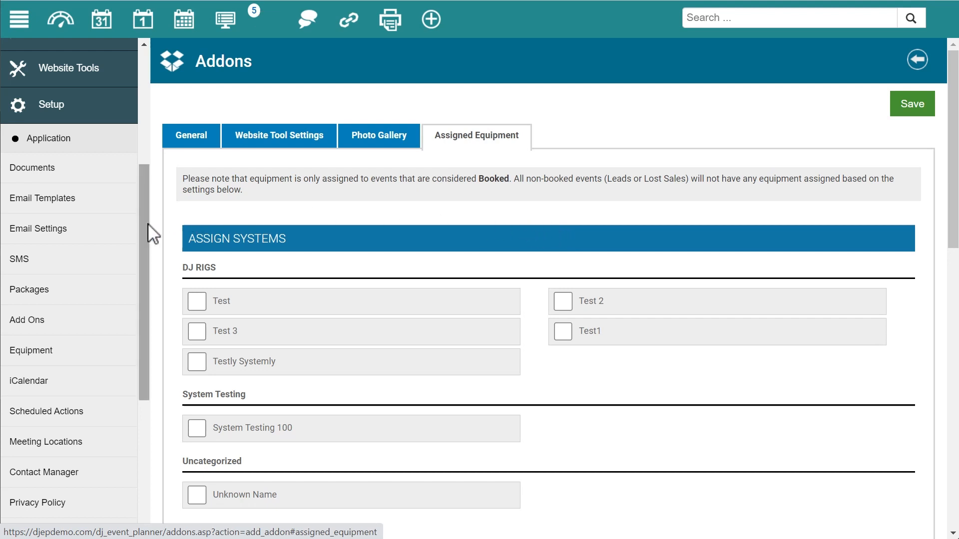
- Open the Support Center from the support options
drag(145, 223, 150, 369)
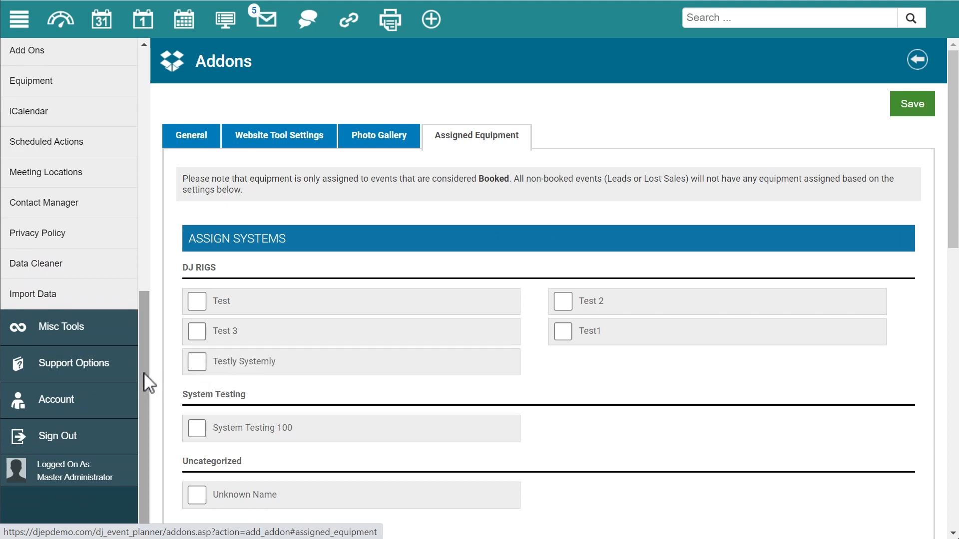
click(70, 364)
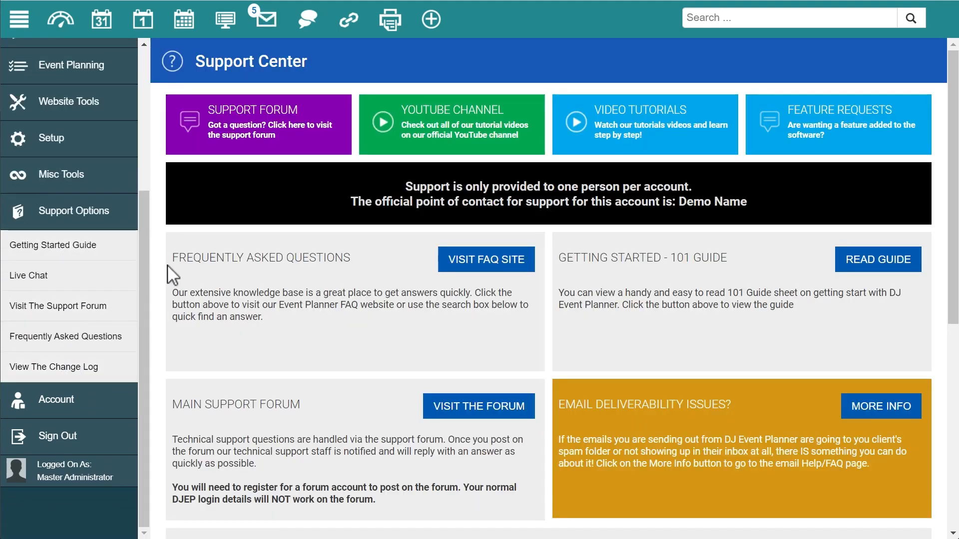